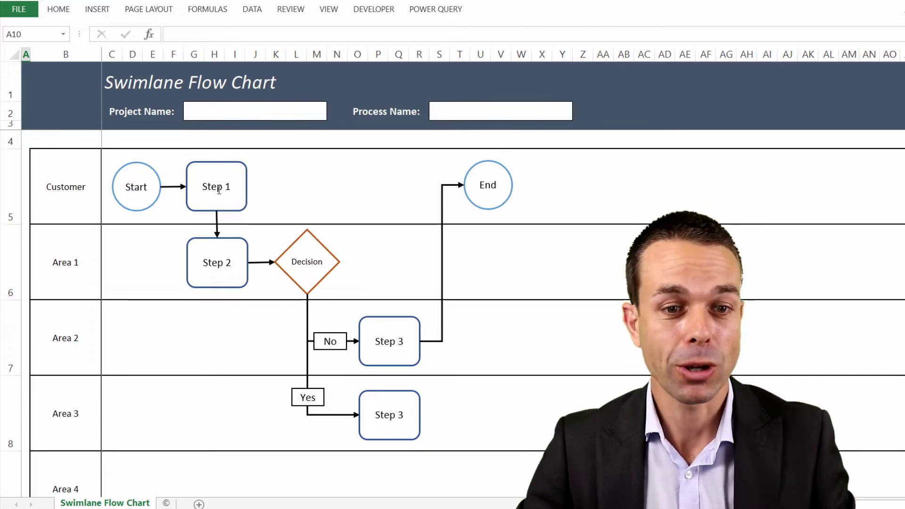
Step: Insert a blank swimlane row above the Area 1 lane in the sample flow chart
left_click(49, 174)
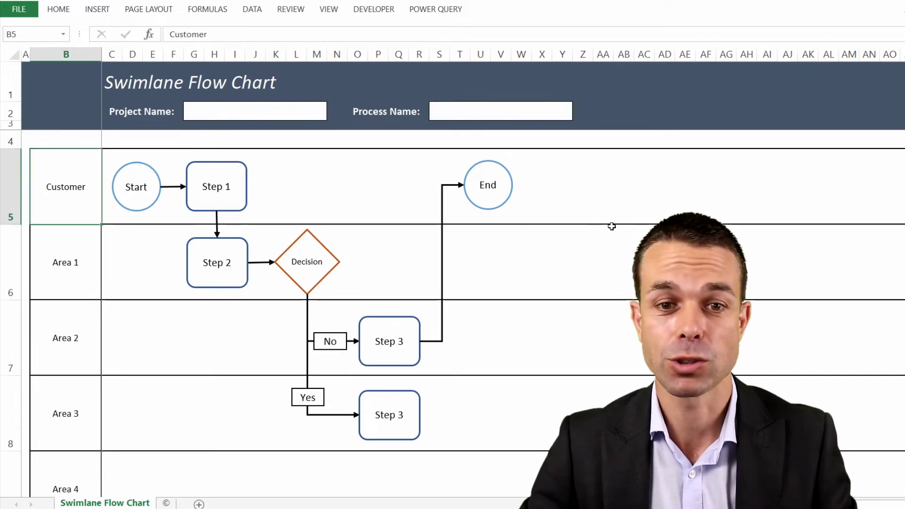
left_click(11, 189)
right_click(14, 272)
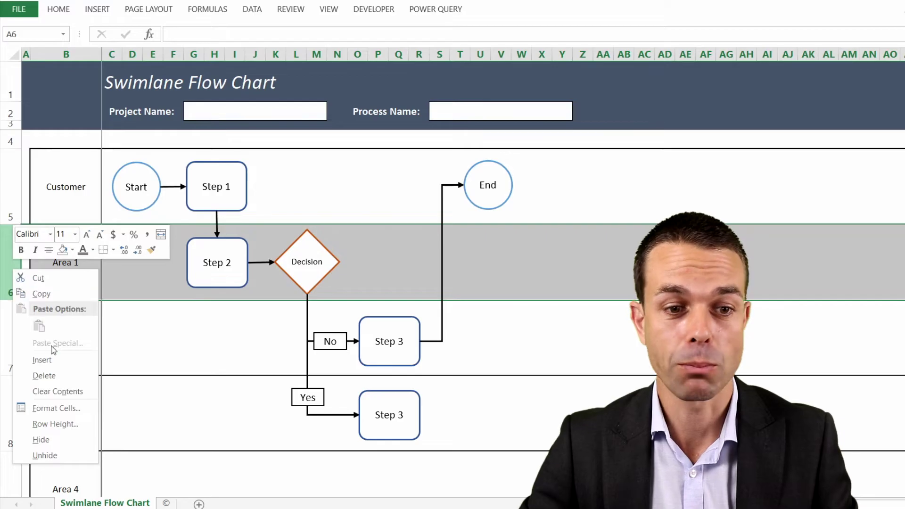
left_click(53, 359)
left_click(507, 282)
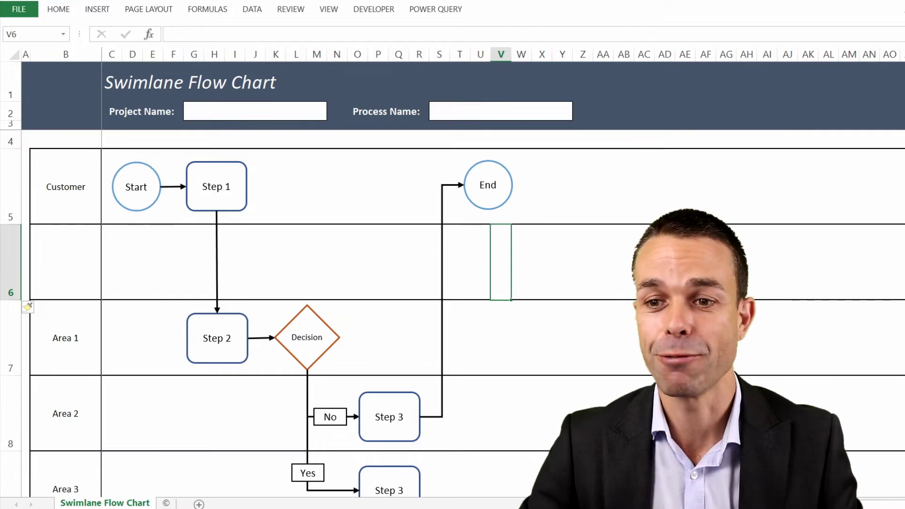
left_click(903, 283)
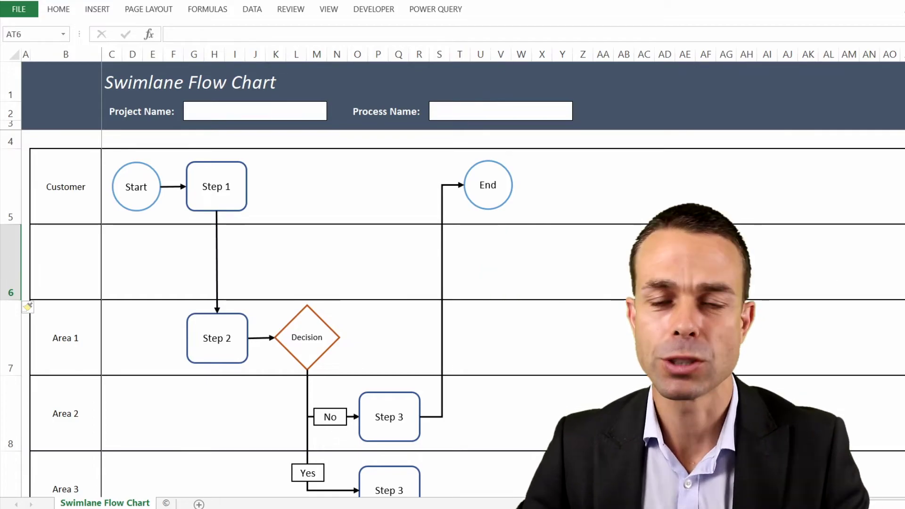
left_click(138, 166)
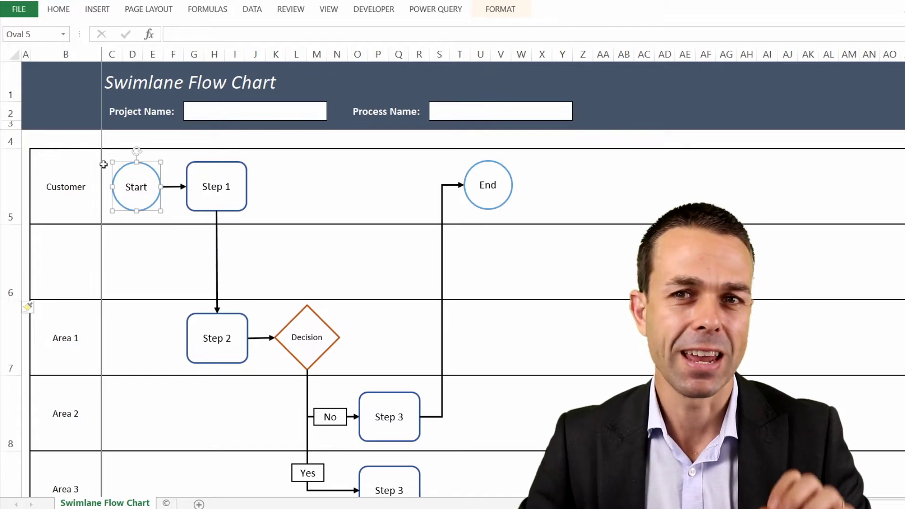
left_click(268, 174)
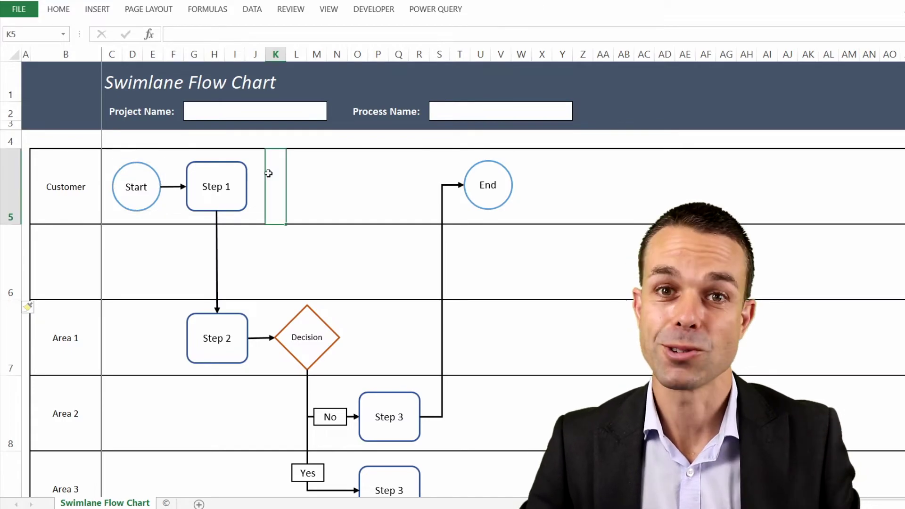
left_click(99, 174)
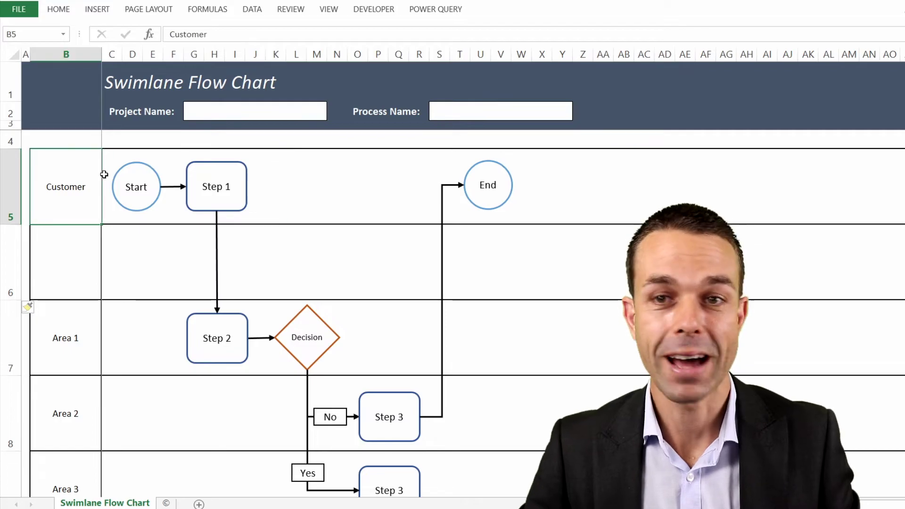
left_click(147, 167)
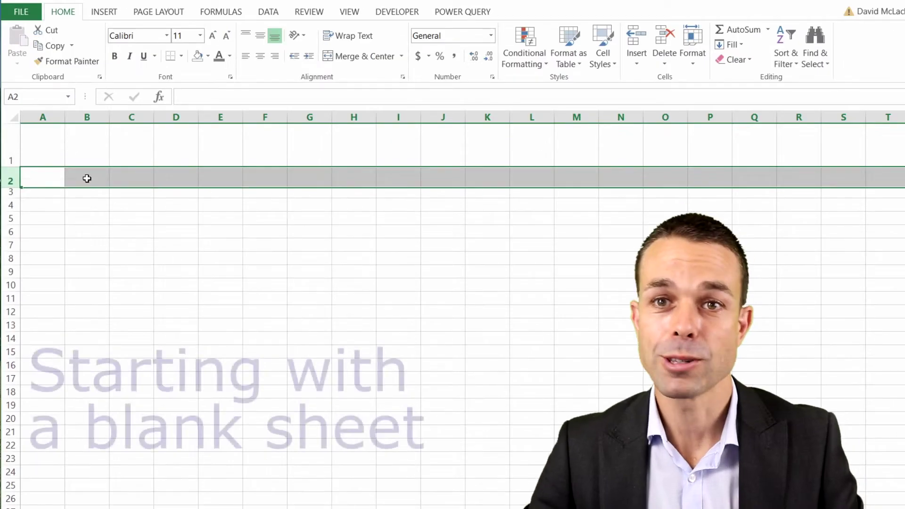
Step: Widen column B for the lane labels and enter the title "Swimlane Flowchart" in cell C1
left_click_drag(64, 116, 125, 117)
left_click(156, 117)
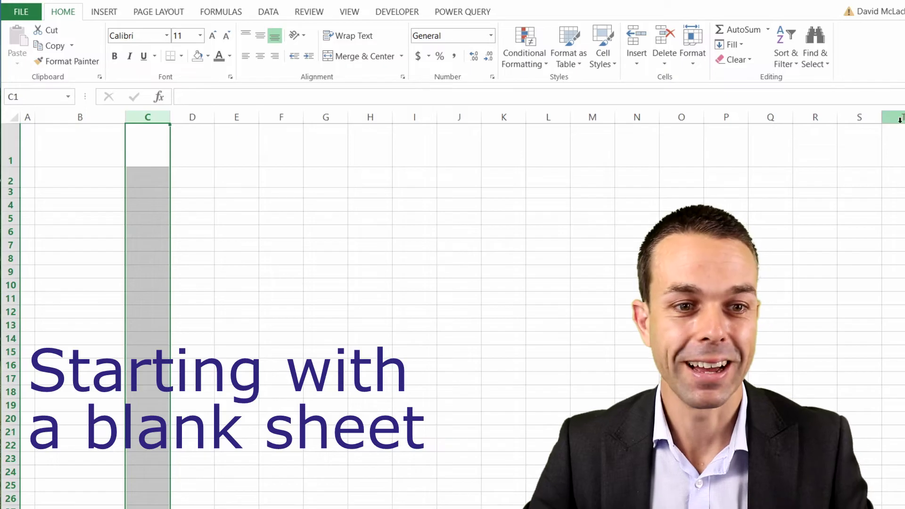
left_click(142, 150)
type("Swimlane Flowchart")
key("Return")
Step: Middle-align the title in cell C1 vertically and increase its indent by one level
left_click(142, 148)
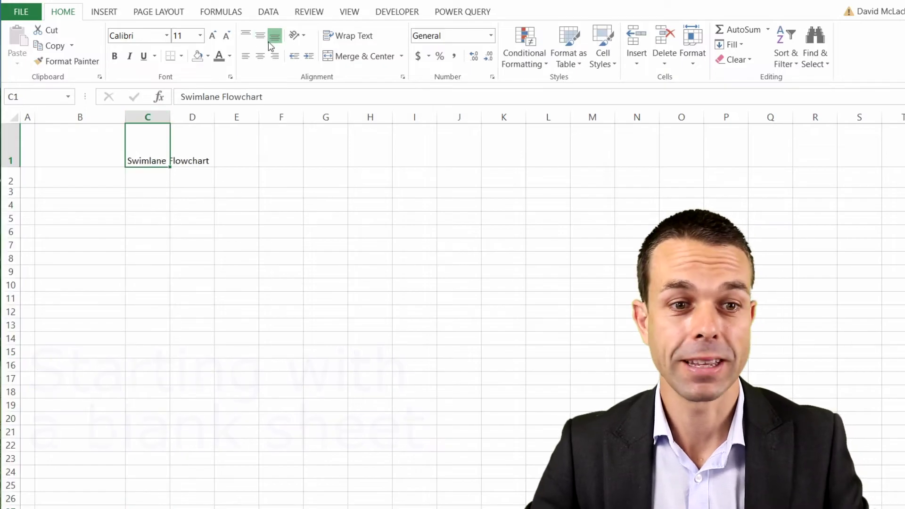
left_click(260, 35)
left_click(309, 56)
Step: Enter the label "Project Name:" in cell D2, aligned right and vertically in the middle
left_click(196, 178)
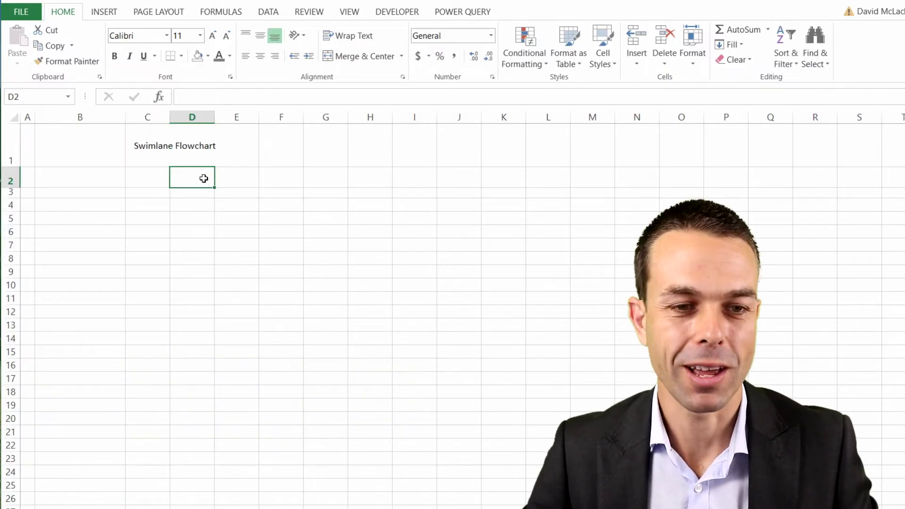
type("Project Name:")
key("ctrl+Return")
left_click(274, 56)
left_click(260, 36)
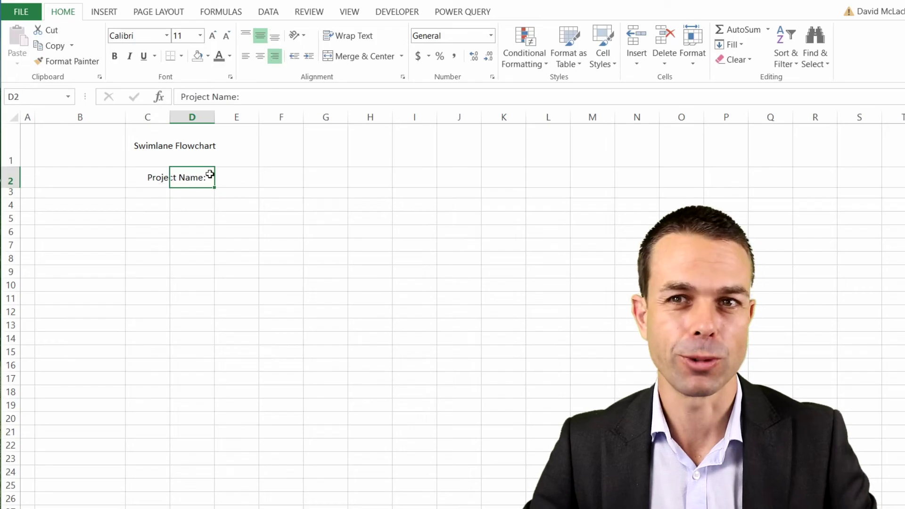
Step: Merge cells E2:H2 into one entry box beside the Project Name label and give it borders
left_click_drag(236, 177, 370, 178)
left_click(358, 56)
left_click(181, 56)
left_click(203, 175)
Step: Fill rows 1 to 3 with dark blue-grey as the header band
left_click_drag(10, 150, 10, 192)
left_click(200, 56)
left_click(414, 146)
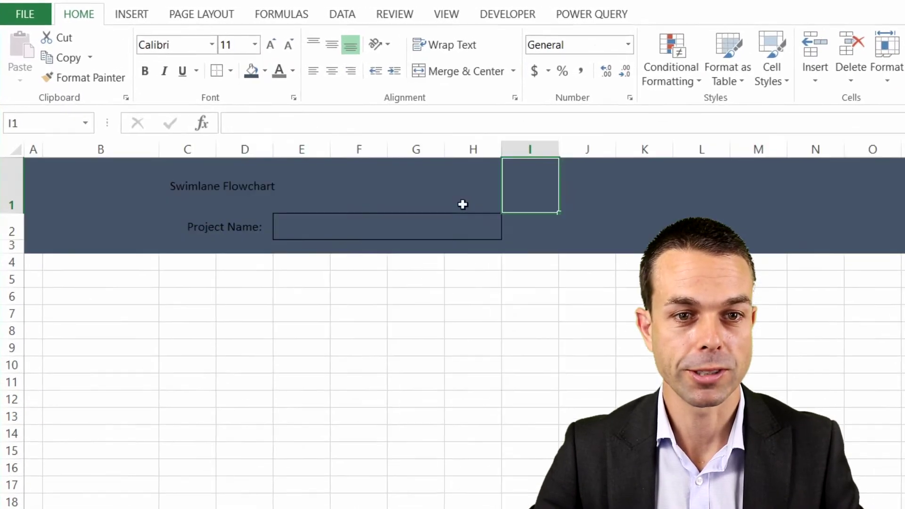
Step: Change the font colour of the Project Name label and the Swimlane Flowchart title to white
left_click(183, 159)
left_click(239, 232)
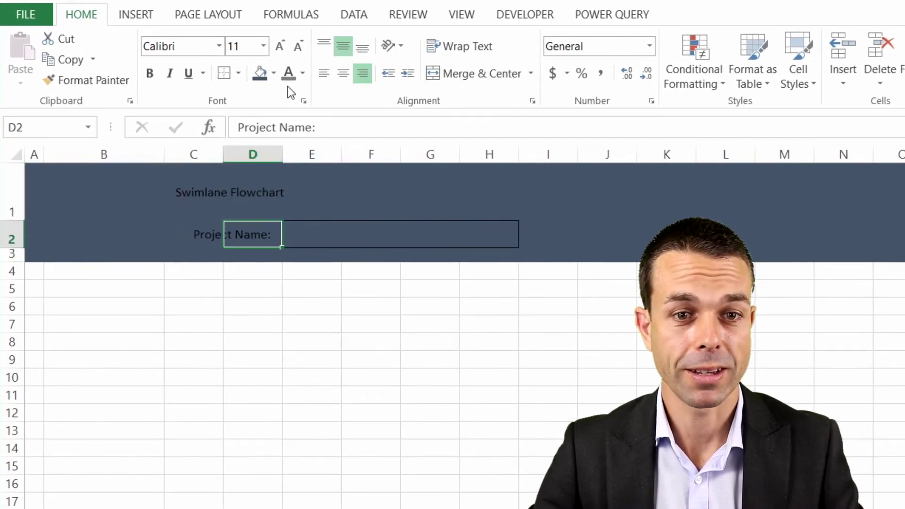
left_click(302, 73)
left_click(288, 128)
left_click(204, 193)
left_click(288, 73)
Step: Enlarge the Swimlane Flowchart title by six font size increments and make it italic
left_click(280, 46)
left_click(280, 46)
left_click(280, 45)
left_click(279, 46)
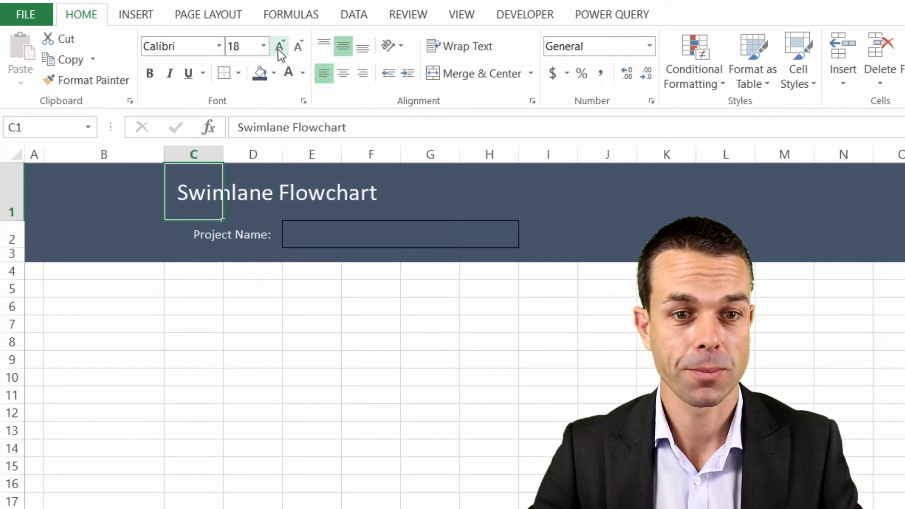
left_click(279, 46)
left_click(279, 46)
left_click(169, 73)
Step: Make the Project Name label bold and one font size larger, and fill its entry box white
left_click(239, 232)
left_click(149, 73)
left_click(280, 46)
left_click(322, 232)
Step: Copy the Project Name label with its entry box to cell J2 and change the copied label to "Process Name:"
left_click_drag(252, 234, 322, 232)
key("ctrl+c")
left_click(602, 236)
key("ctrl+v")
double_click(253, 126)
type("Process")
key("Return")
Step: Set the height of rows 5 to 12 to 75 to form the swimlanes
left_click(16, 288)
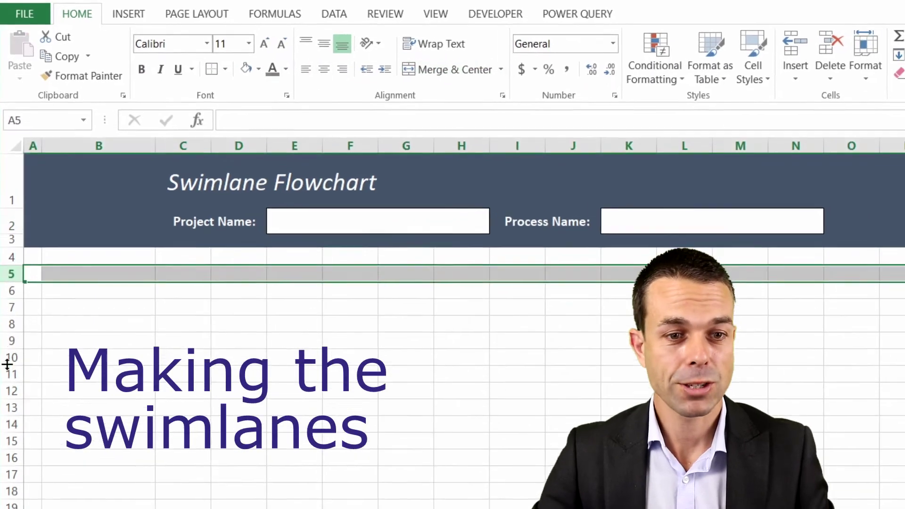
left_click(11, 412, "shift")
right_click(12, 226)
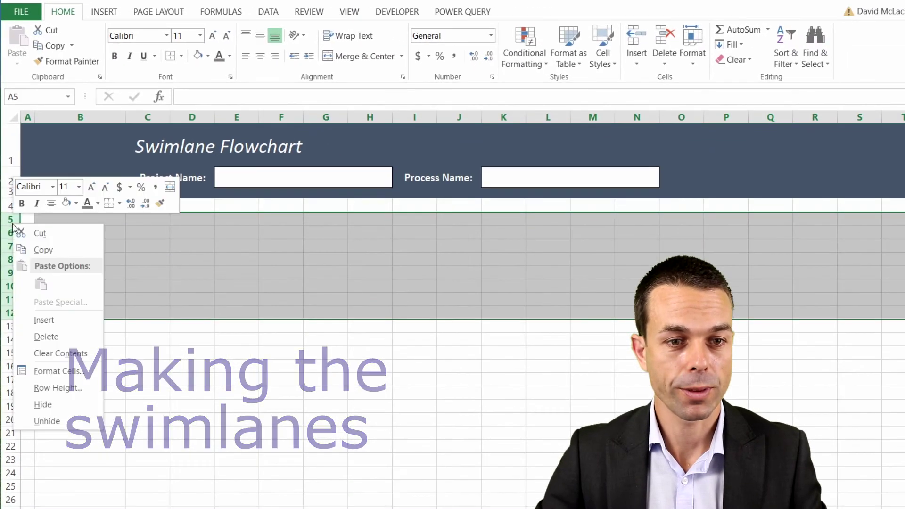
left_click(48, 375)
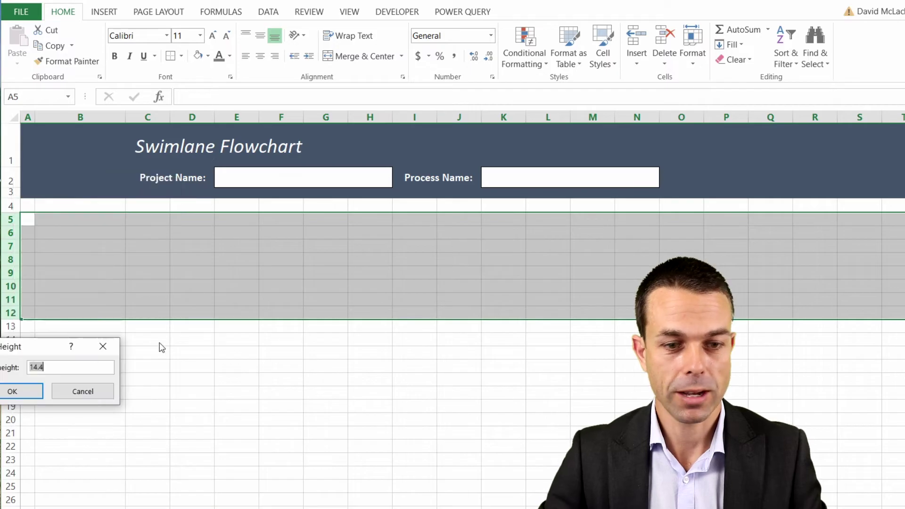
type("75")
key("Return")
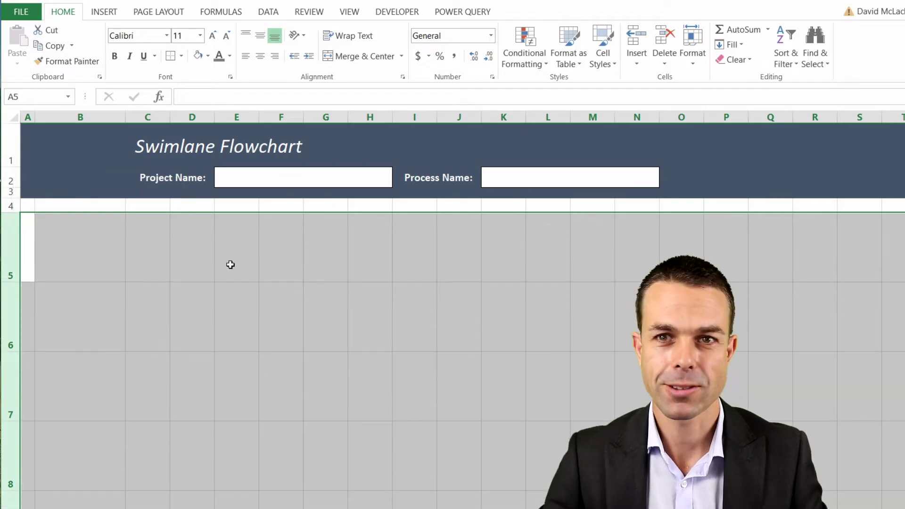
left_click(229, 261)
Step: Apply a Thick Box Border around B5:B12 and around each individual lane label cell in that range
left_click(64, 231)
key("ctrl+shift+Down")
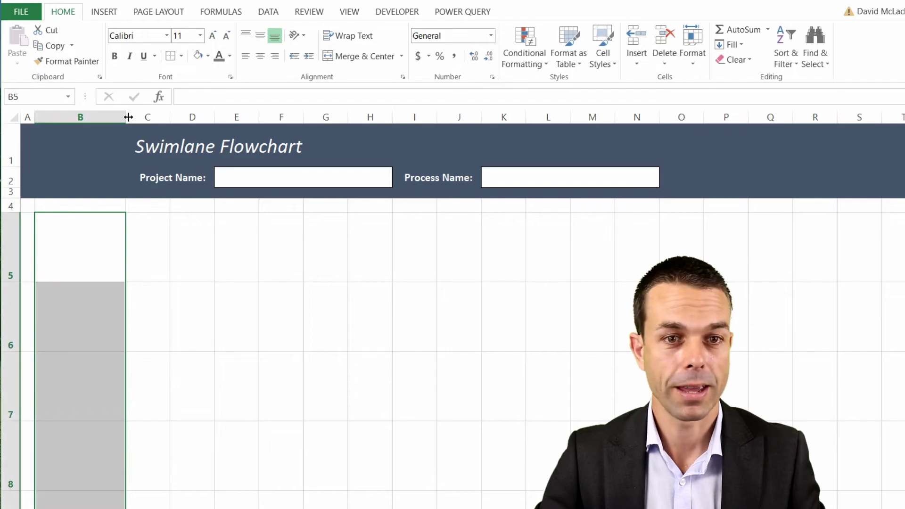
left_click(180, 57)
left_click(208, 204)
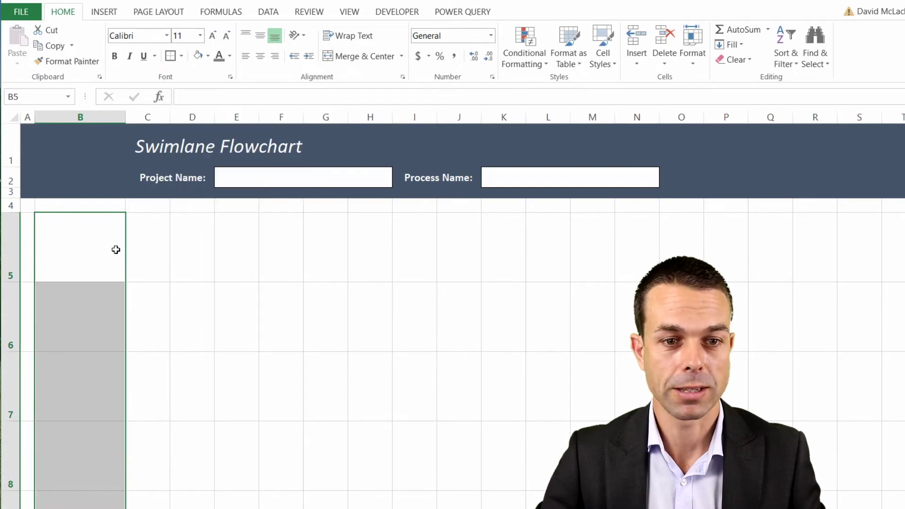
left_click(83, 254)
left_click(170, 56)
key("Down")
left_click(171, 57)
key("Down")
key("Down")
key("Down")
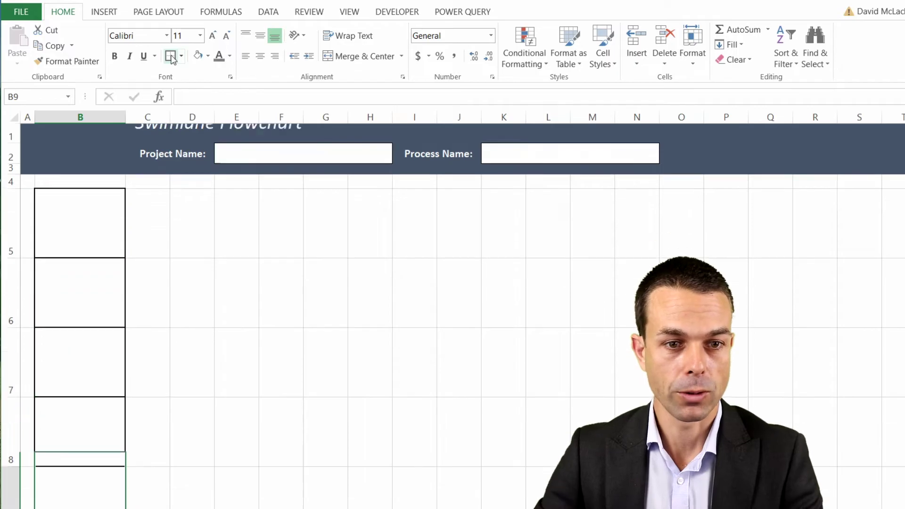
left_click(171, 56)
key("Down")
key("Down")
key("Down")
Step: Give the lane area from C5 rightwards through the last lane medium solid outline and inside horizontal borders, without inside vertical lines
key("Up")
key("Up")
key("Up")
key("Up")
key("Up")
key("Up")
key("Up")
key("Up")
key("Up")
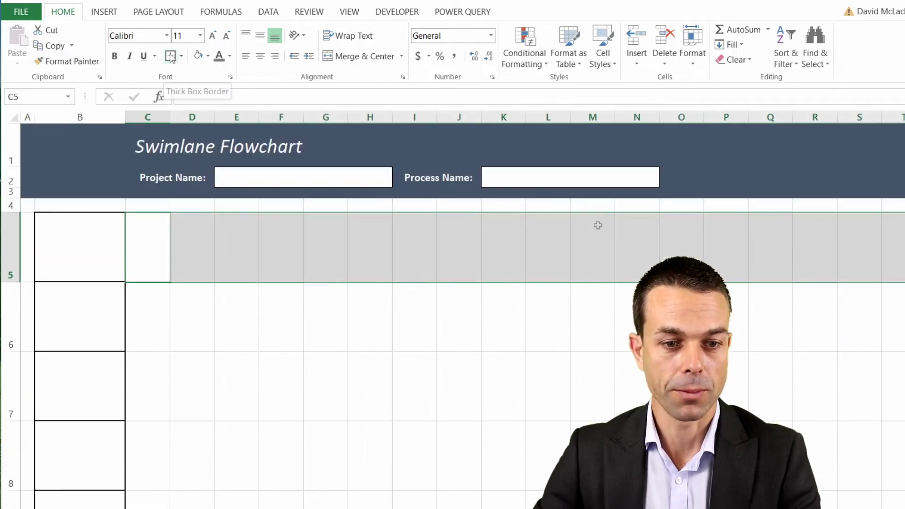
scroll(899, 363, "down", 3)
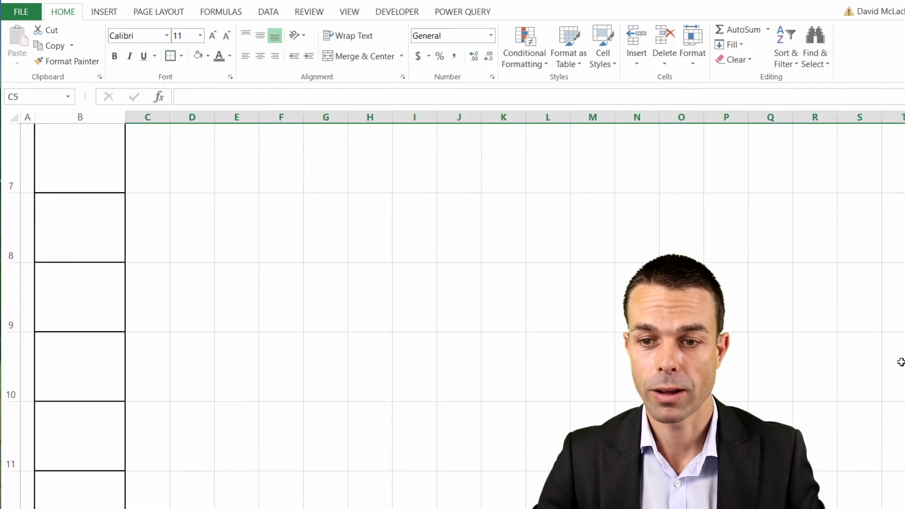
scroll(897, 362, "up", 1)
left_click(888, 475, "shift")
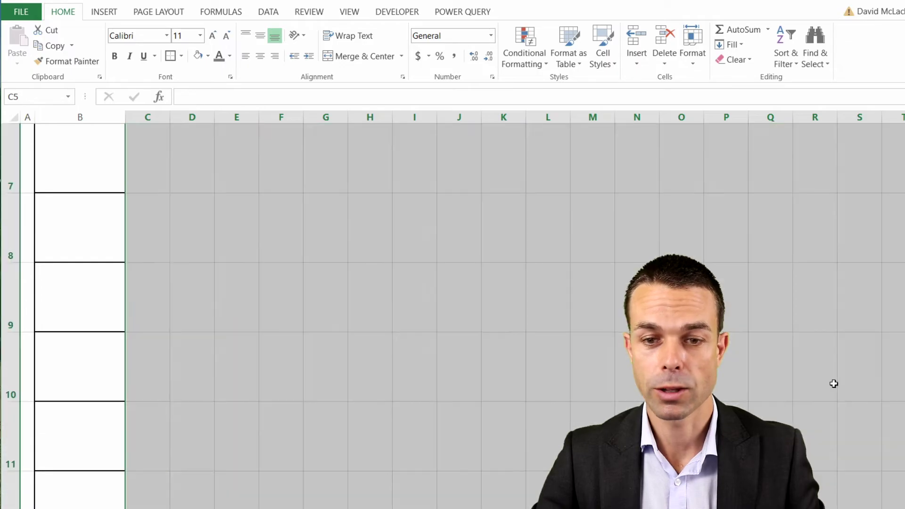
scroll(418, 303, "up", 2)
left_click(182, 56)
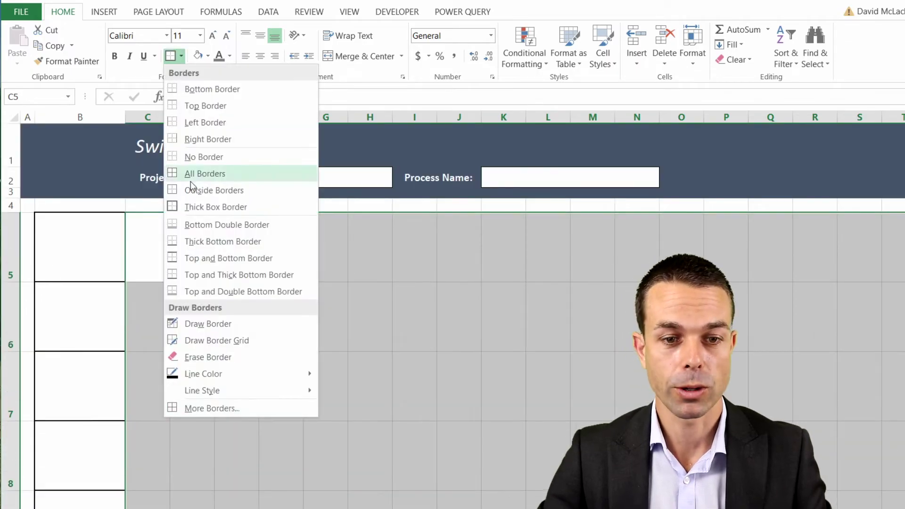
left_click(210, 409)
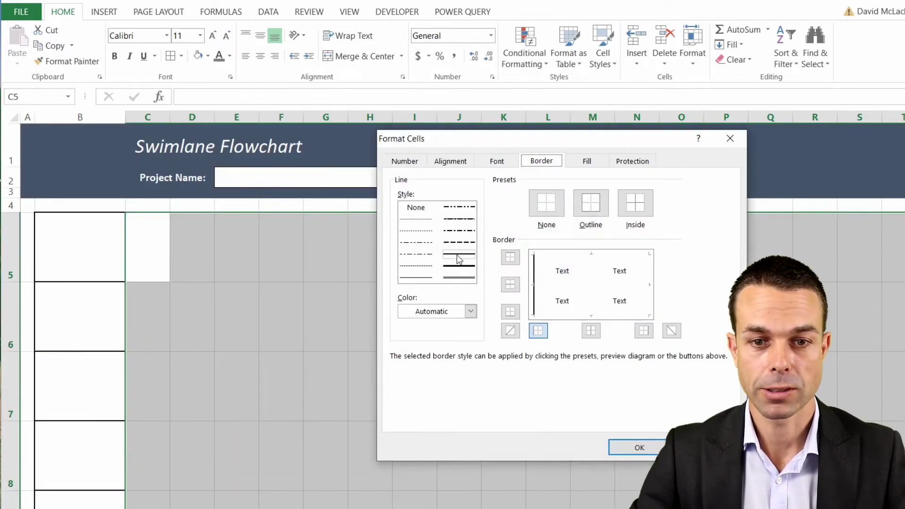
left_click(455, 255)
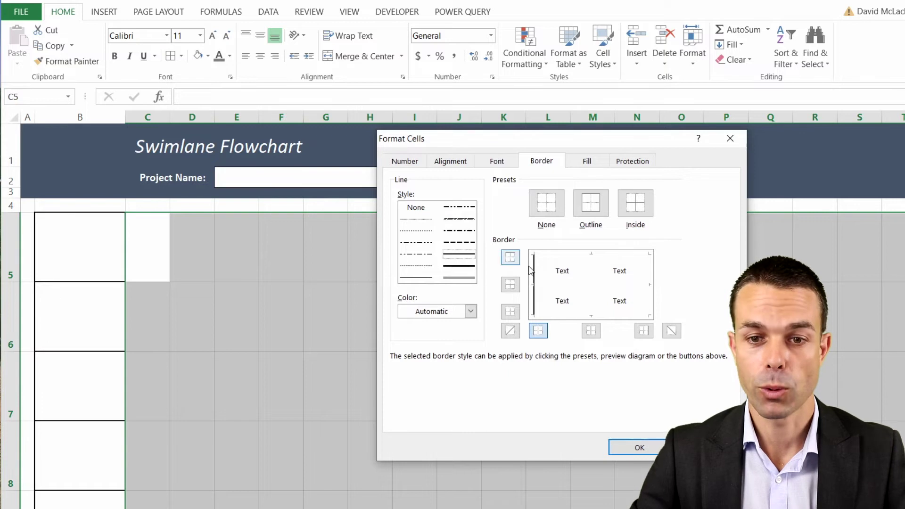
left_click(580, 258)
left_click(647, 282)
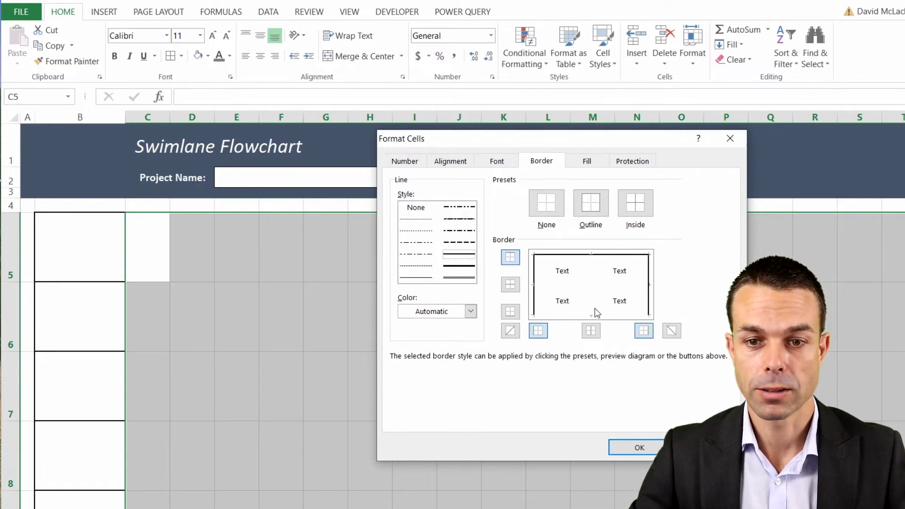
left_click(638, 446)
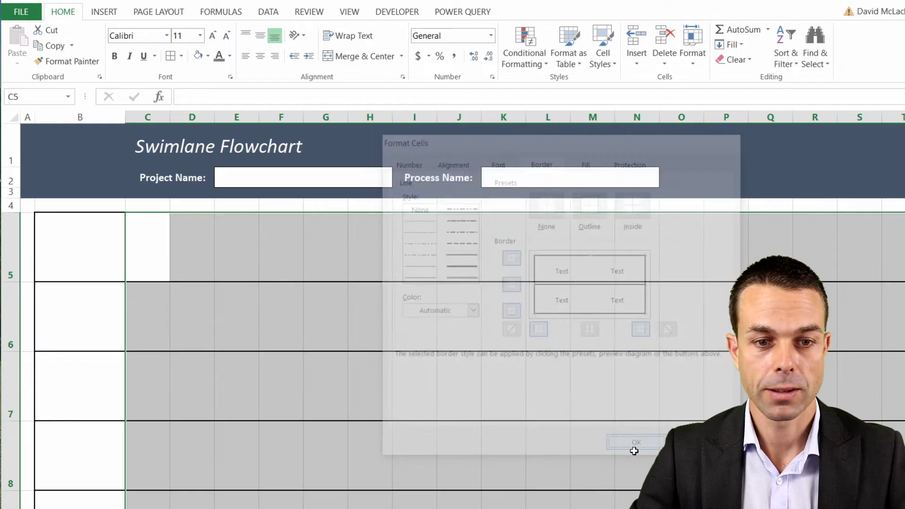
left_click(370, 316)
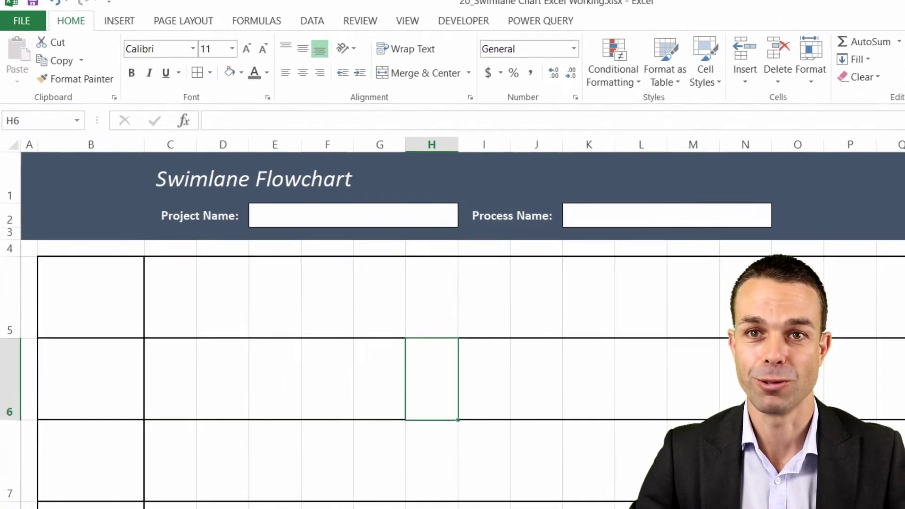
Step: Hide the worksheet gridlines so only the swimlane borders remain
left_click(325, 246)
left_click(349, 11)
left_click(196, 93)
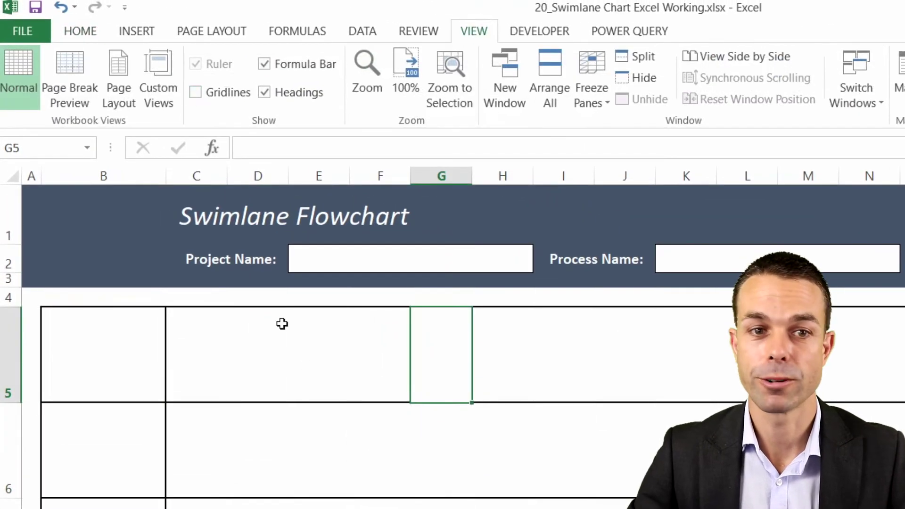
left_click(380, 399)
left_click(400, 442)
Step: Enter "Customer" as the first lane's label in cell B5
left_click(118, 360)
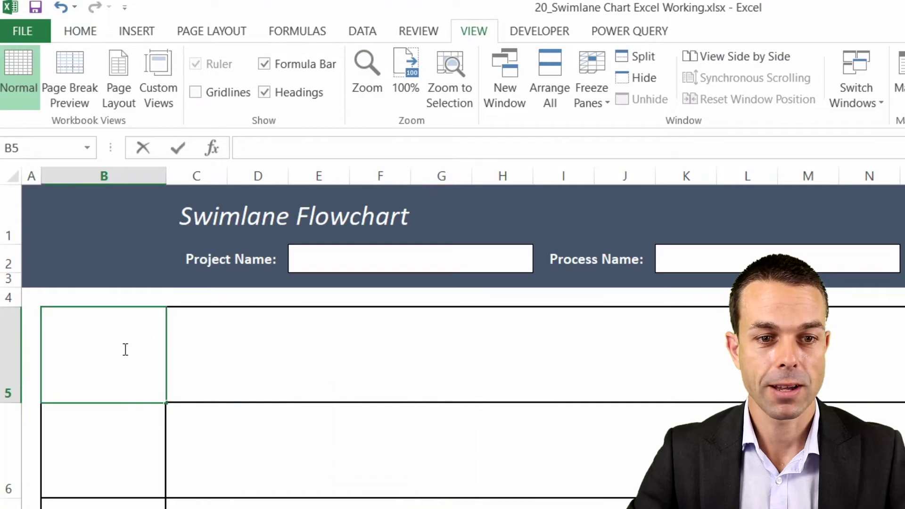
type("Customer")
key("Return")
Step: Centre the "Customer" label in cell B5 both vertically and horizontally
left_click(124, 349)
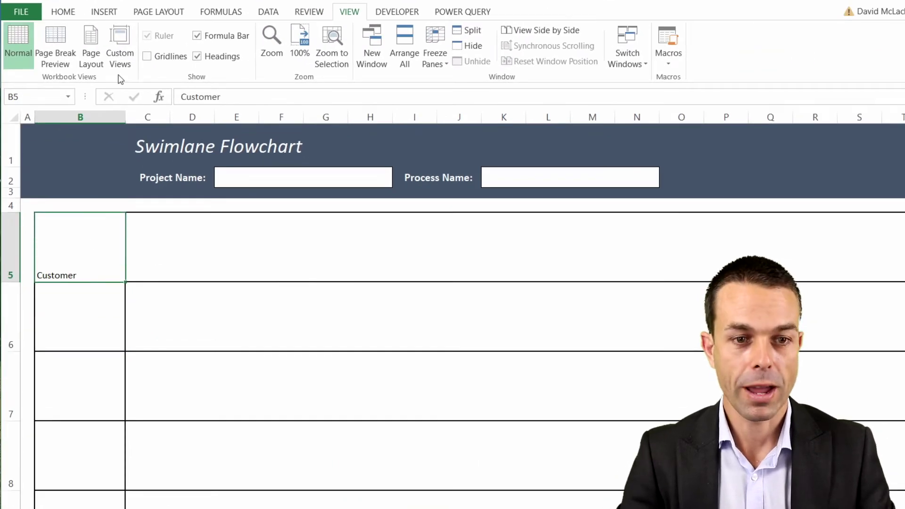
left_click(62, 13)
left_click(260, 36)
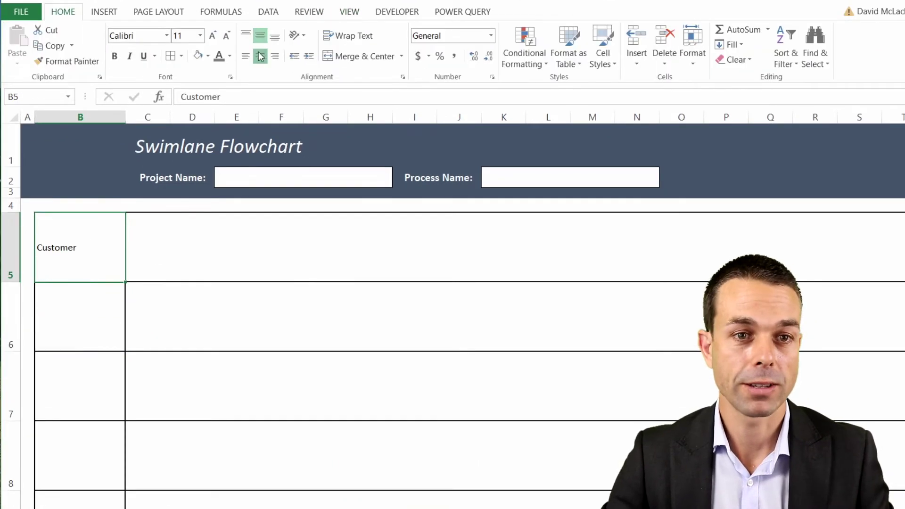
left_click(260, 56)
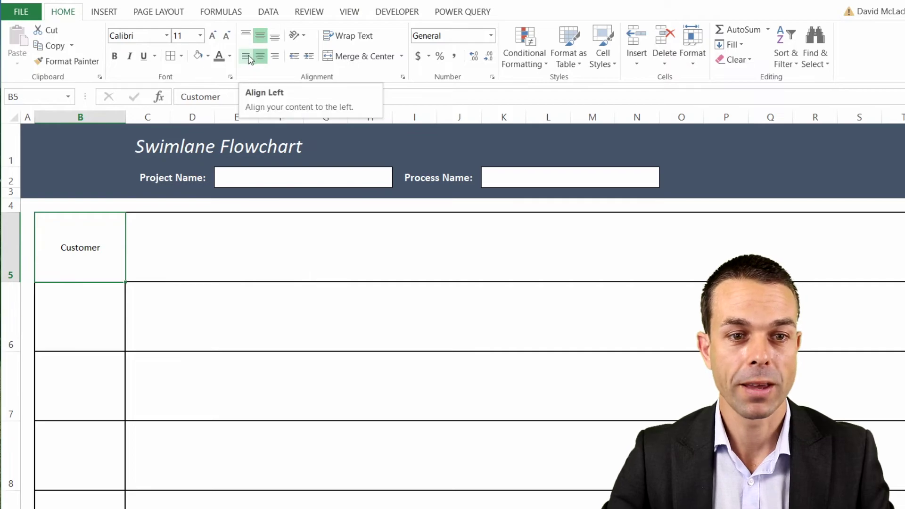
Step: Enter "Area 1" as the second lane's label in cell B6 and centre it vertically and horizontally
left_click(76, 327)
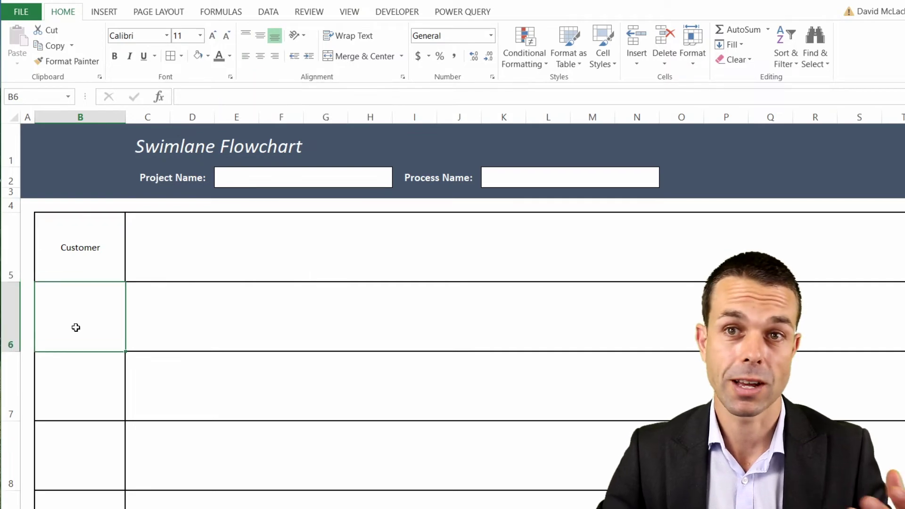
type("Area 1")
key("Return")
left_click(75, 326)
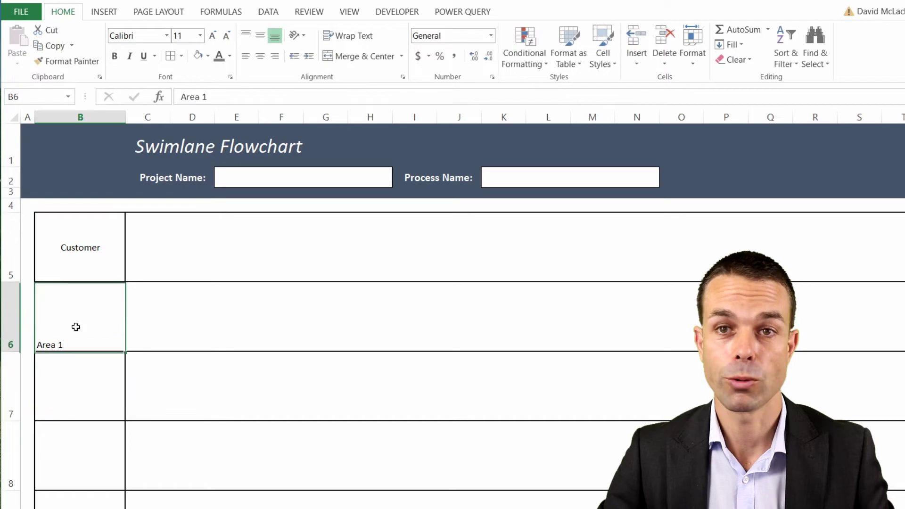
left_click(259, 36)
left_click(261, 57)
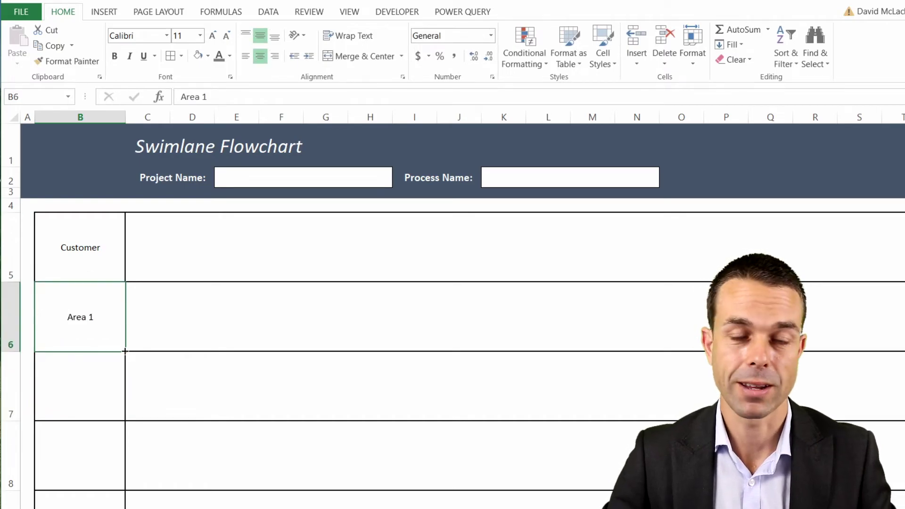
Step: Fill the "Area 1" label down from B6 as a numbered series through the remaining lane label cells
left_click_drag(125, 351, 111, 504)
left_click(89, 319)
scroll(96, 316, "up", 2)
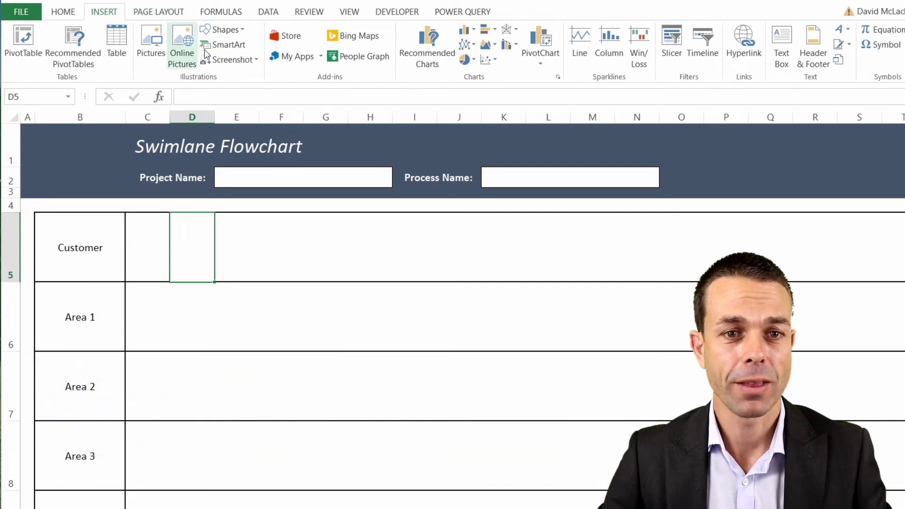
Step: Draw a circle about 1.65 cm in diameter at the start of the Customer lane, across columns C and D
left_click(230, 31)
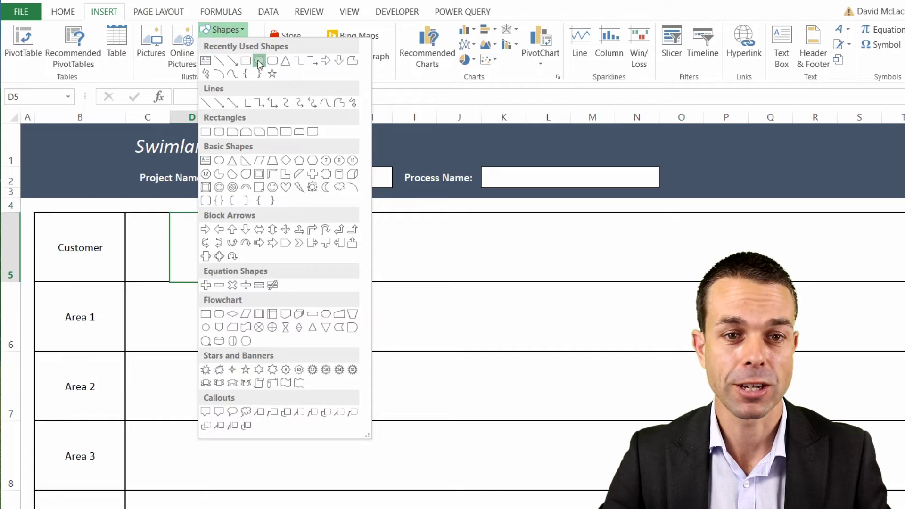
left_click(259, 62)
left_click_drag(154, 224, 198, 268)
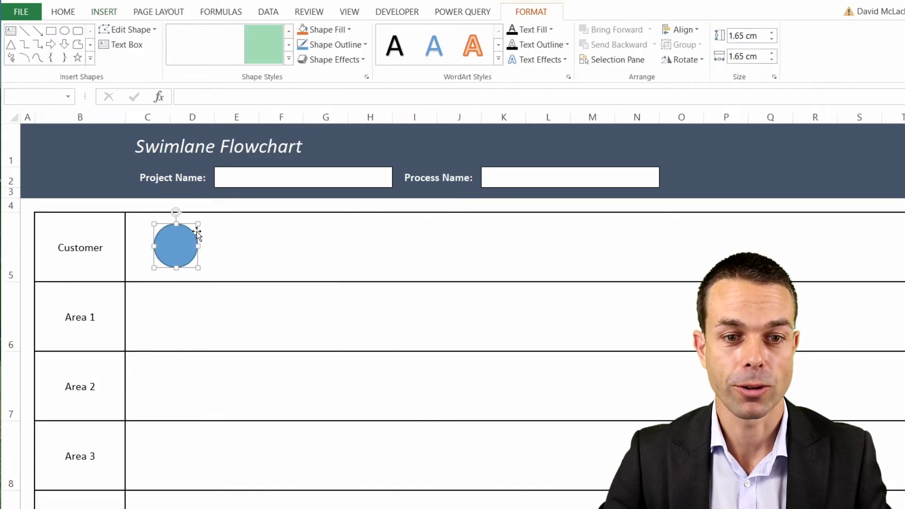
Step: Give the circle in the Customer lane a 2¼ pt outline and a white fill
right_click(191, 231)
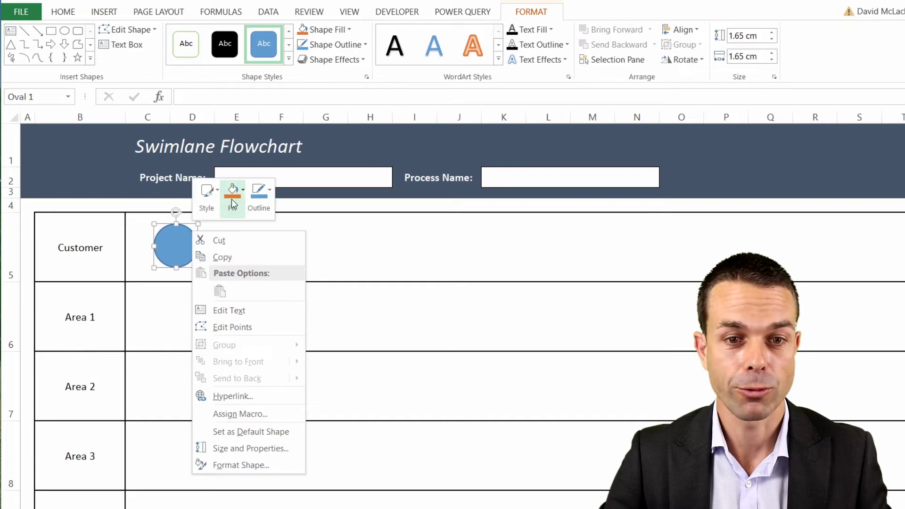
left_click(262, 203)
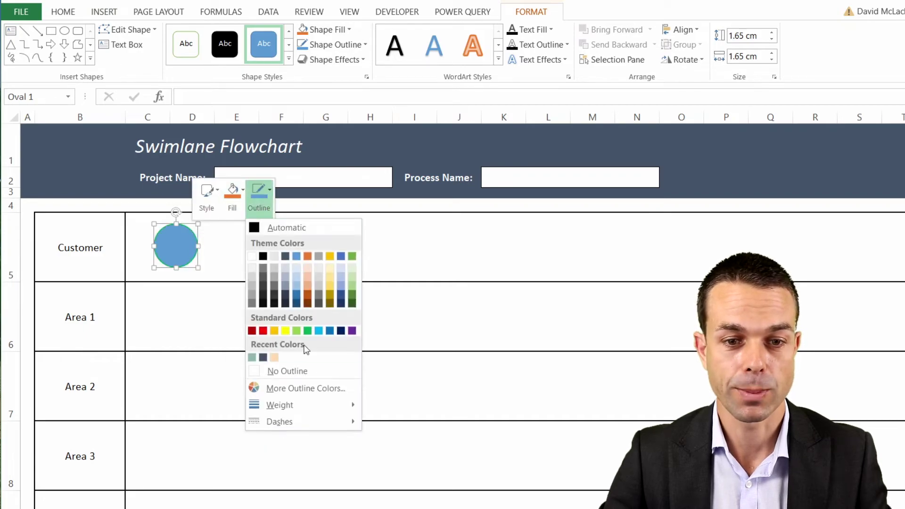
mouse_move(301, 404)
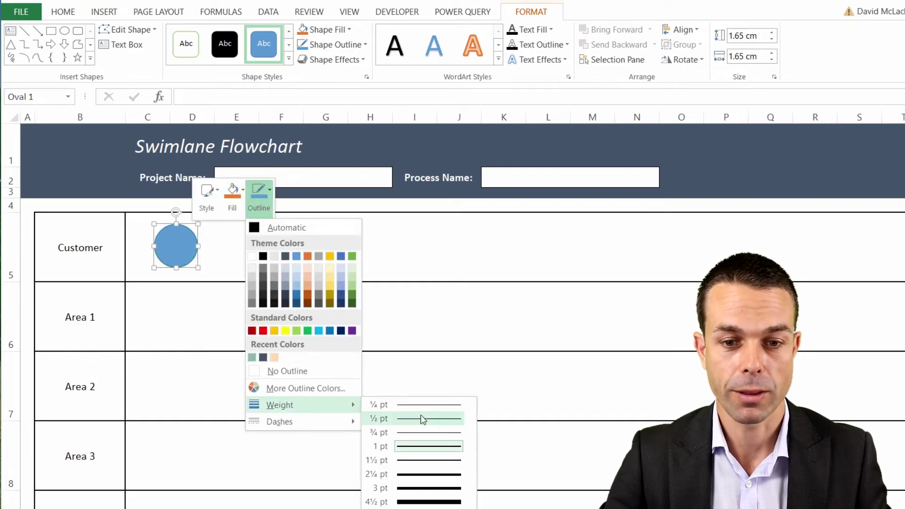
left_click(429, 469)
left_click(226, 203)
left_click(252, 369)
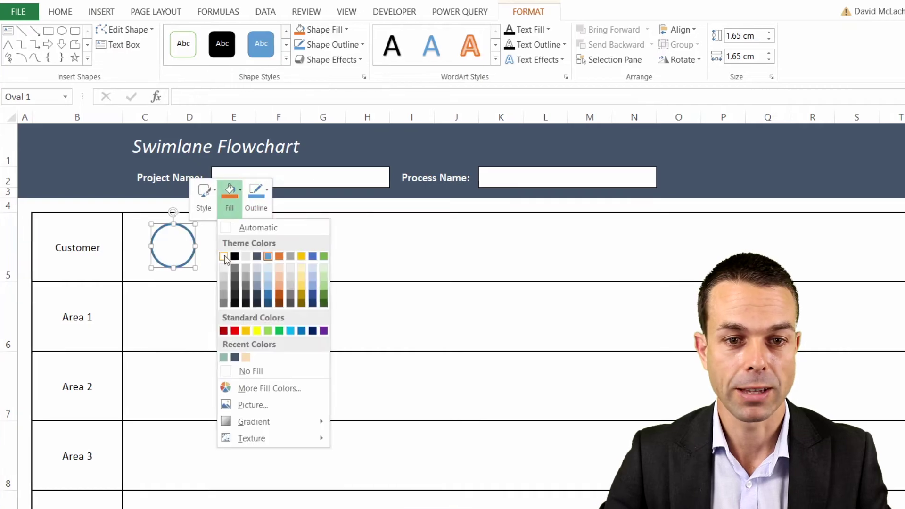
Step: Set the circle's left, right, top and bottom text margins to 0 cm
right_click(190, 231)
left_click(218, 465)
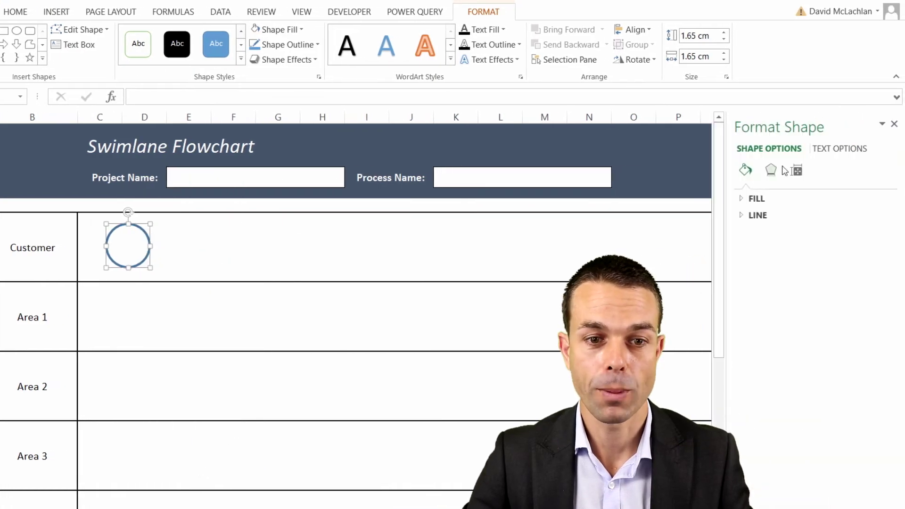
left_click(855, 149)
left_click(796, 170)
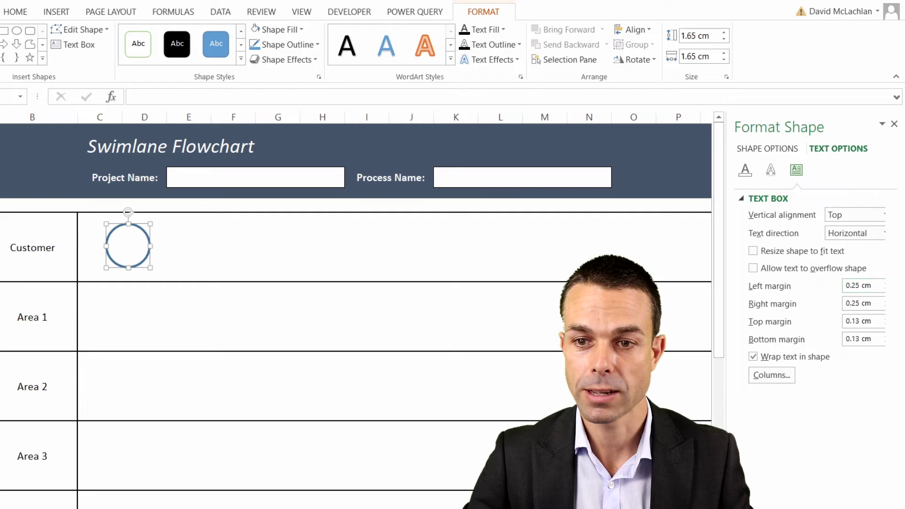
left_click_drag(726, 428, 710, 429)
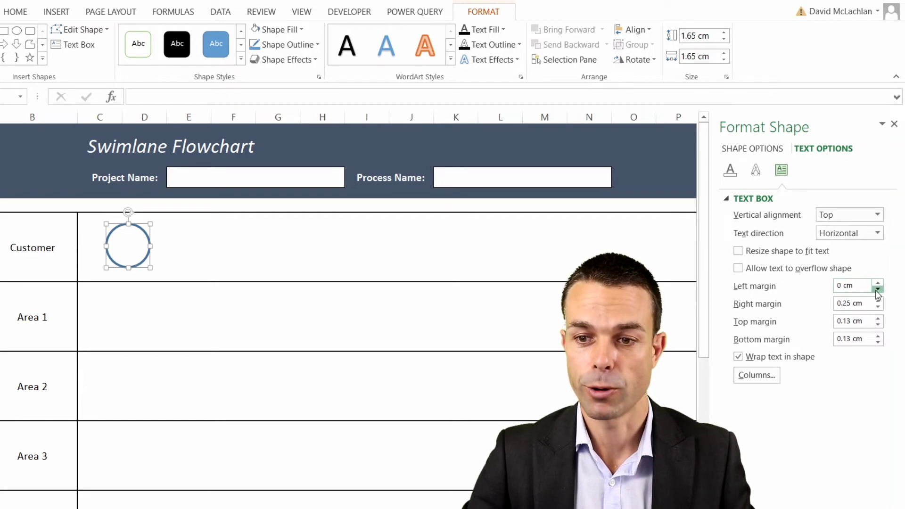
left_click(877, 307)
left_click(877, 324)
left_click(877, 343)
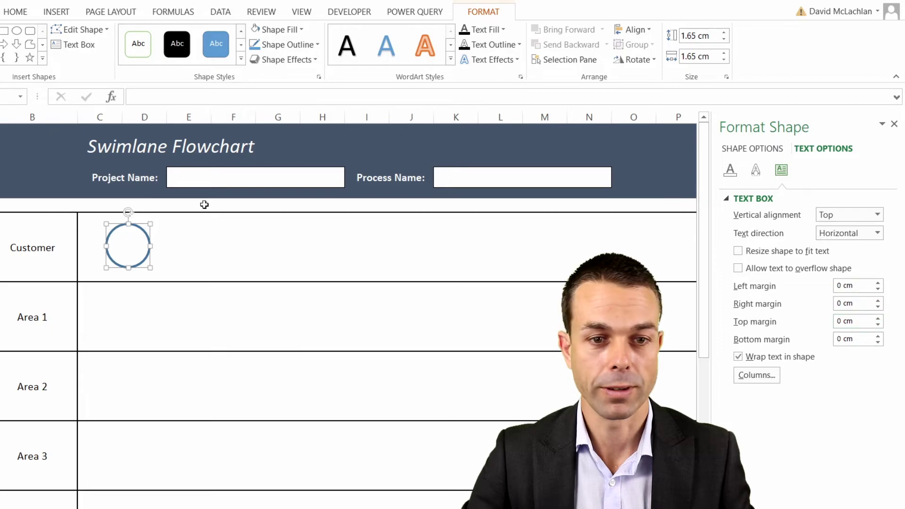
Step: Add the text "Start" inside the circle at font size 12, centred vertically and horizontally
right_click(134, 249)
left_click(187, 325)
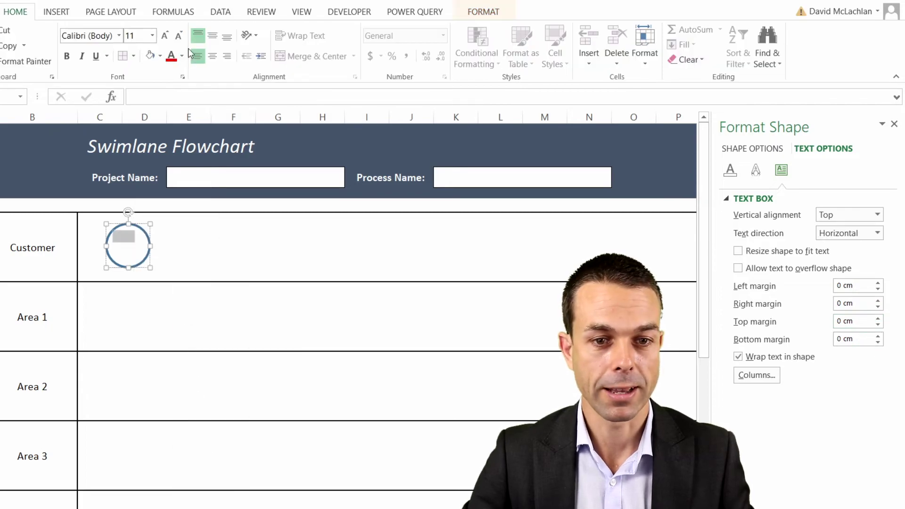
left_click(212, 36)
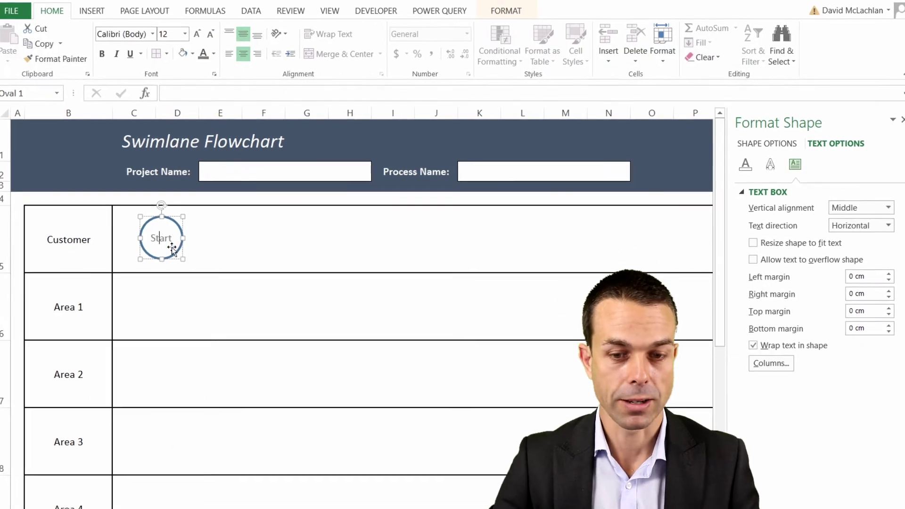
Step: Draw a rounded rectangle about 1.55 cm high and 2.46 cm wide beside the Start circle in the Customer lane
left_click(200, 55)
left_click(222, 67)
mouse_move(202, 222)
left_mouse_down()
mouse_move(223, 259)
mouse_move(286, 257)
left_mouse_up()
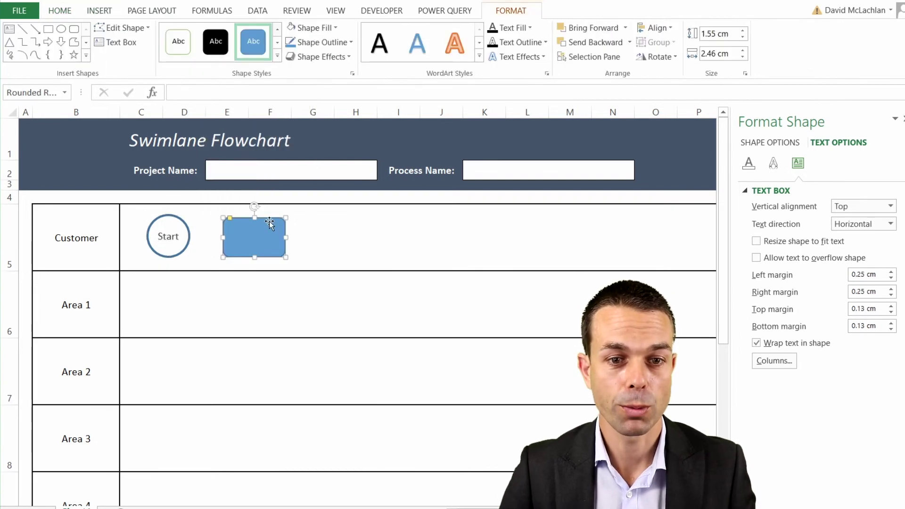
Step: Give the rounded rectangle a white fill and a dark blue-grey outline with a weight of 2¼ pt
right_click(265, 219)
left_click(306, 182)
left_click(301, 243)
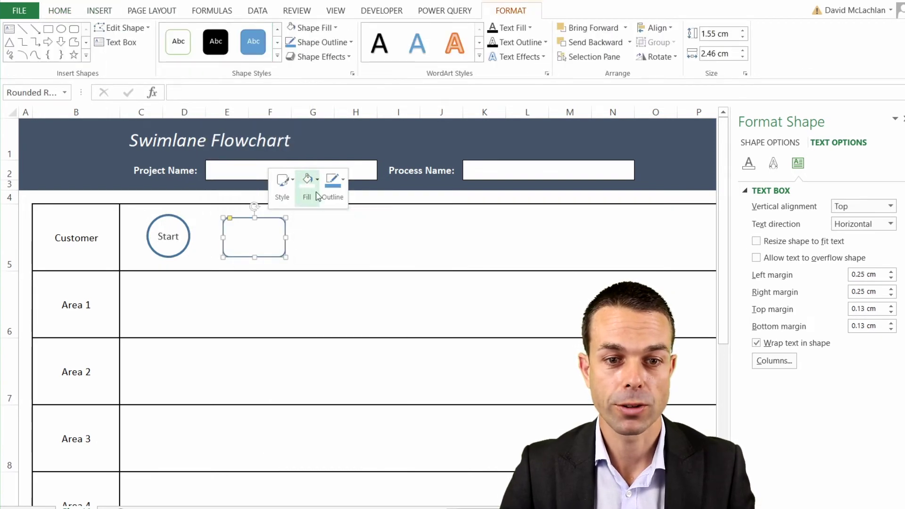
left_click(333, 182)
left_click(334, 244)
left_click(333, 181)
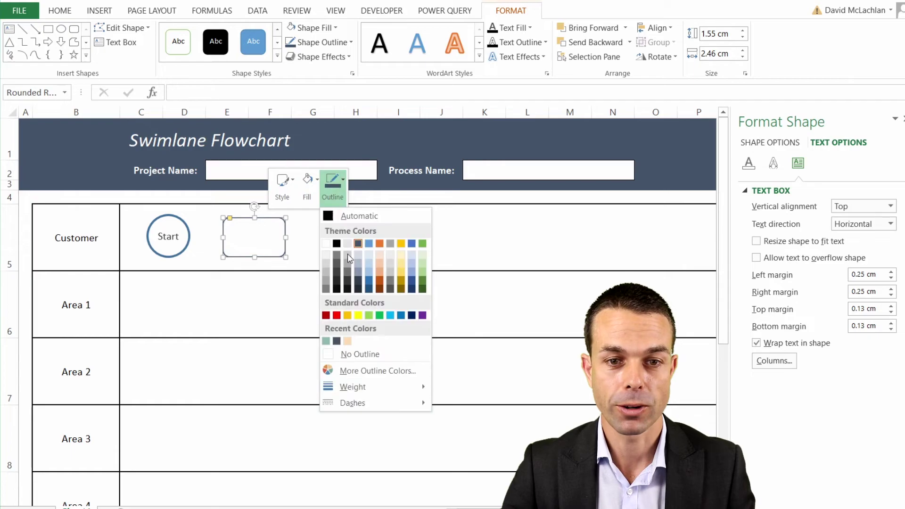
mouse_move(375, 391)
left_click(476, 454)
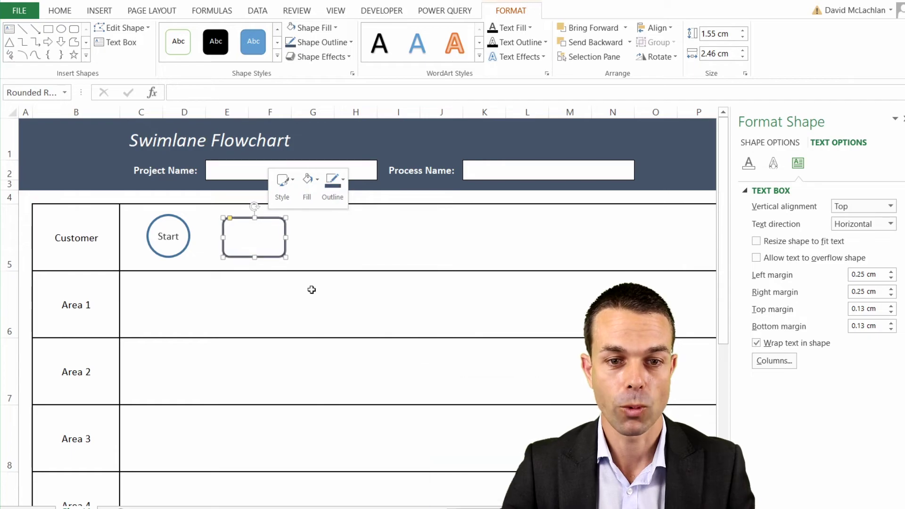
Step: Set all four text margins of the rounded rectangle to 0.1 cm
right_click(272, 218)
left_click(891, 277)
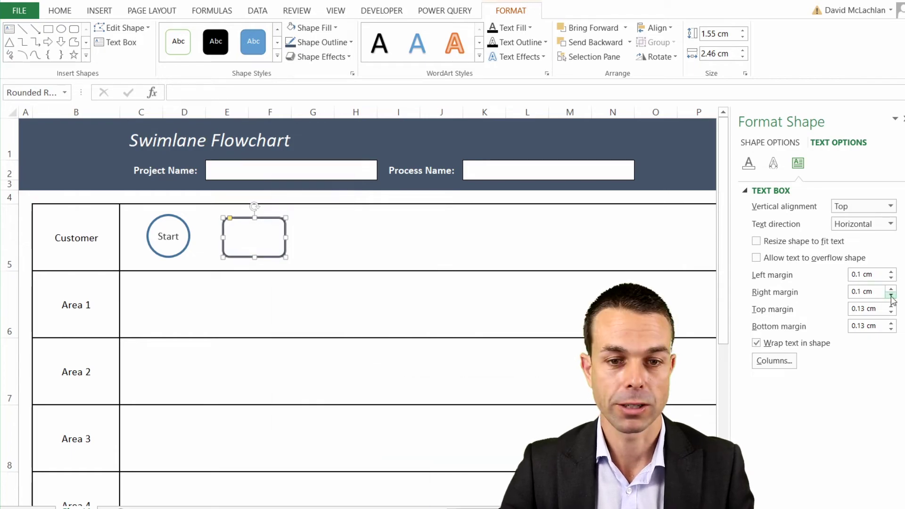
left_click(891, 312)
Step: Add the text "Step 1" inside the rounded rectangle at font size 11, centred vertically and horizontally
right_click(269, 224)
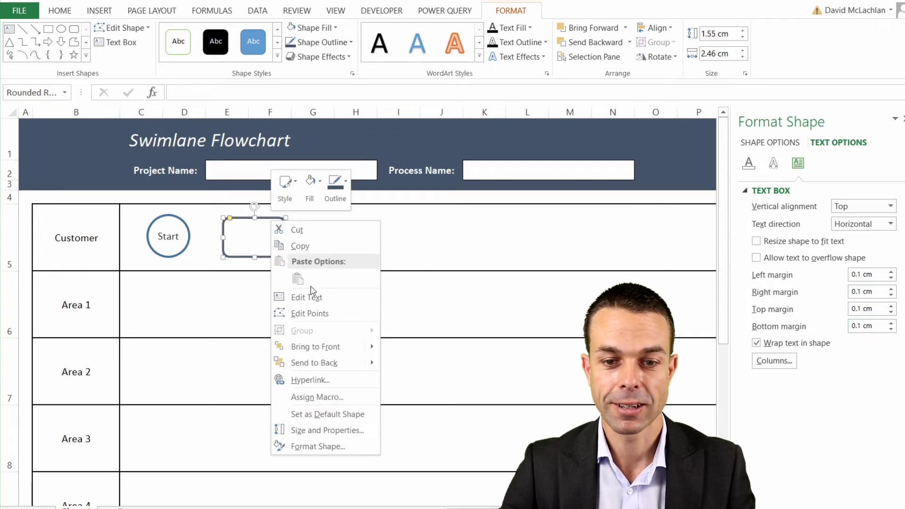
left_click(305, 288)
left_click(51, 14)
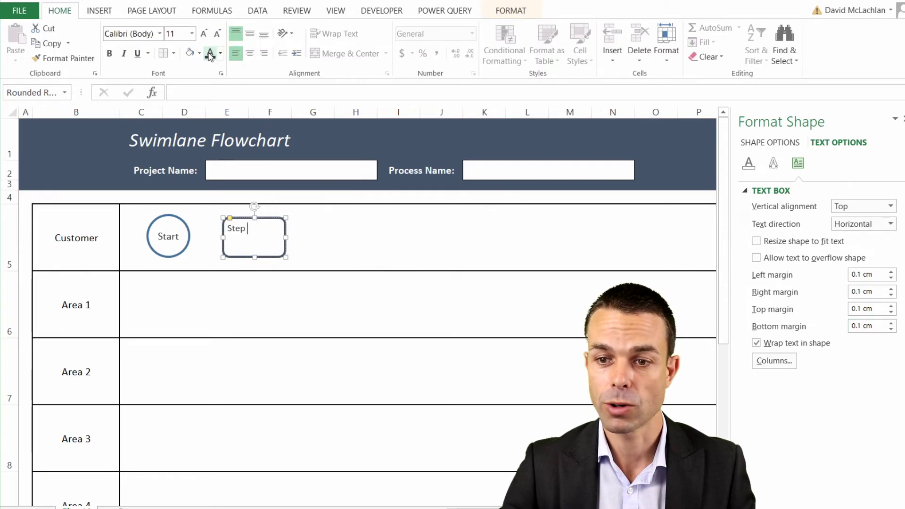
key("ctrl+a")
left_click(249, 33)
left_click(249, 53)
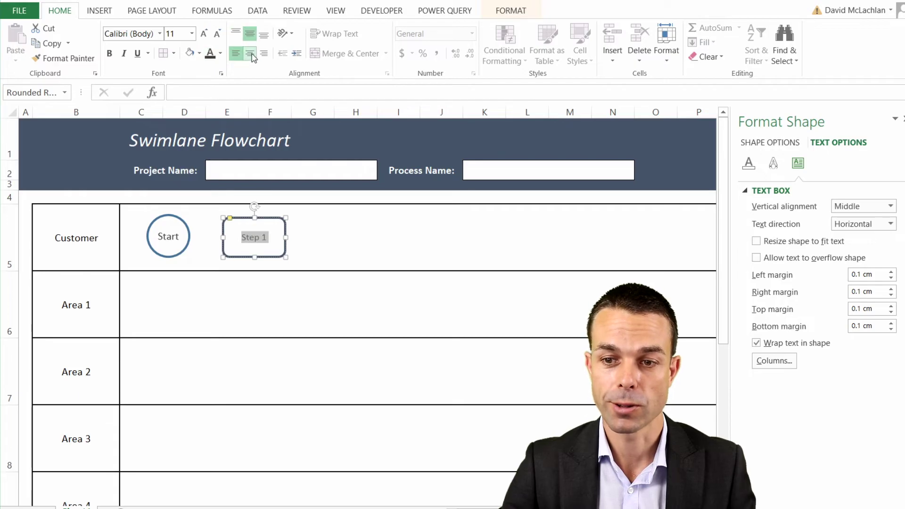
left_click(204, 35)
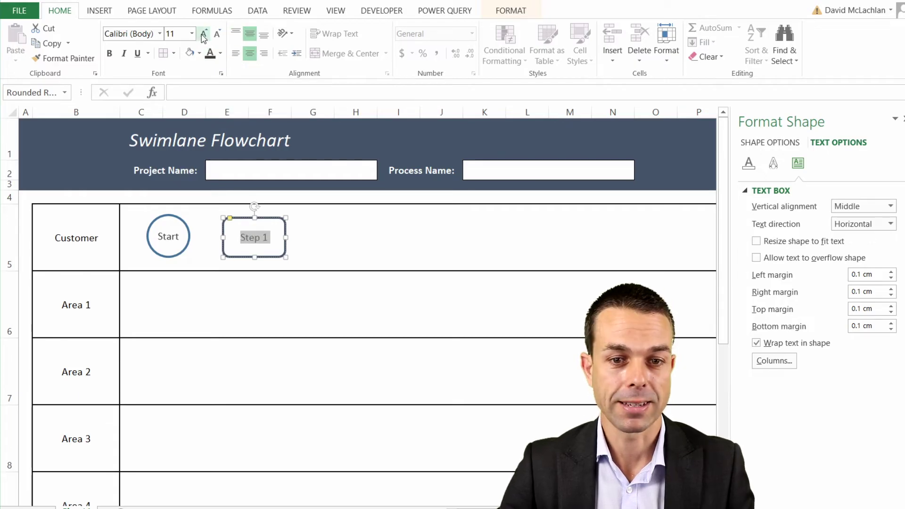
left_click(216, 33)
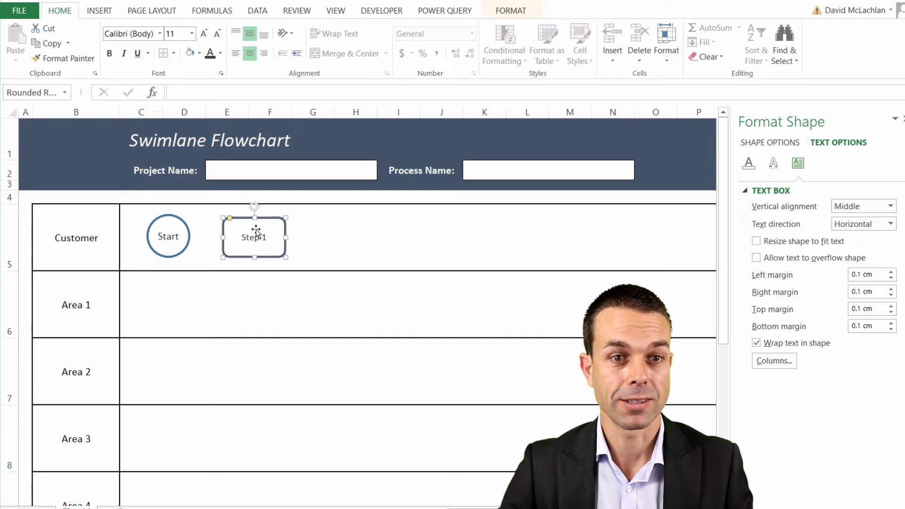
Step: Connect the Start circle's inner side to the Step 1 rectangle with a curved arrow connector
left_click(330, 232)
left_click(99, 10)
left_click(216, 29)
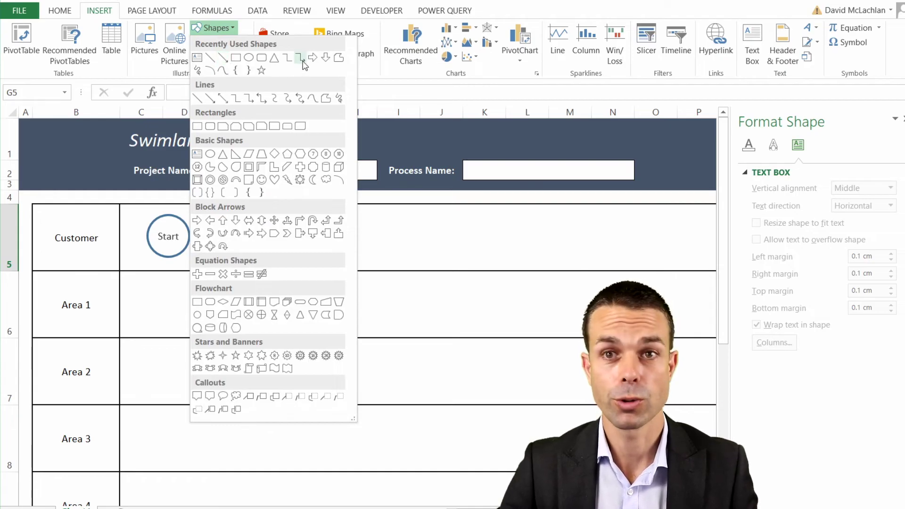
left_click(287, 99)
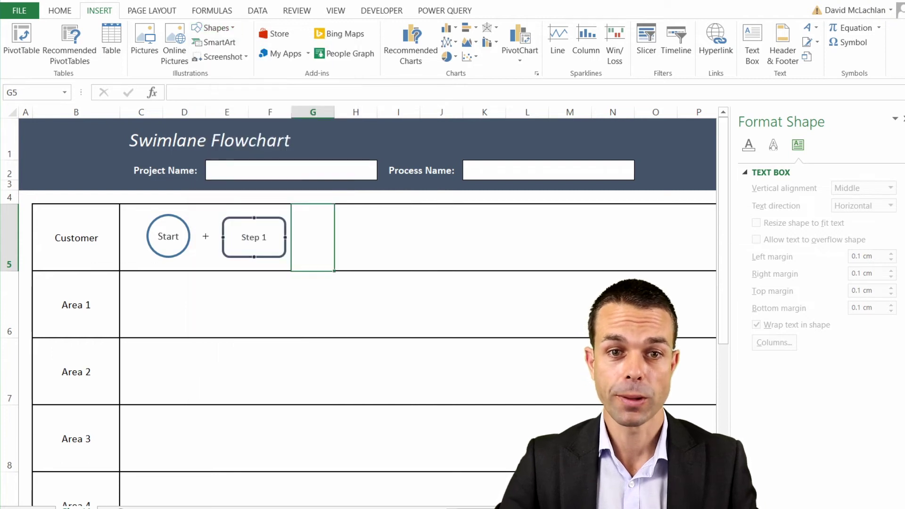
left_click_drag(222, 238, 223, 237)
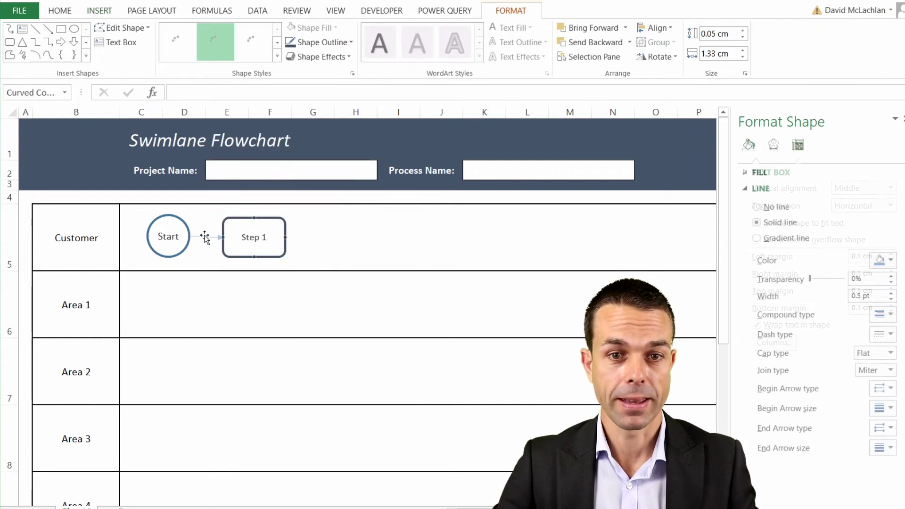
Step: Give the Start to Step 1 connector a black 2¼ pt outline and nudge the Step 1 rectangle up to level the arrow
right_click(204, 239)
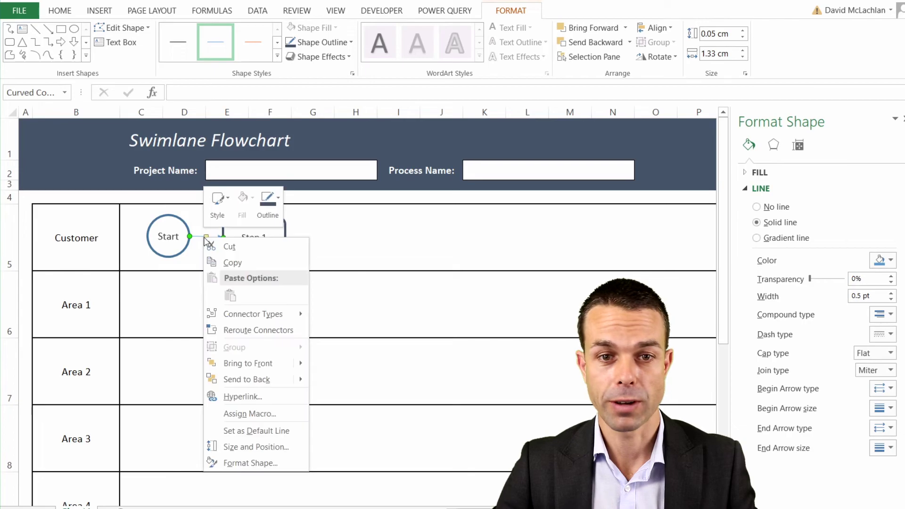
left_click(266, 205)
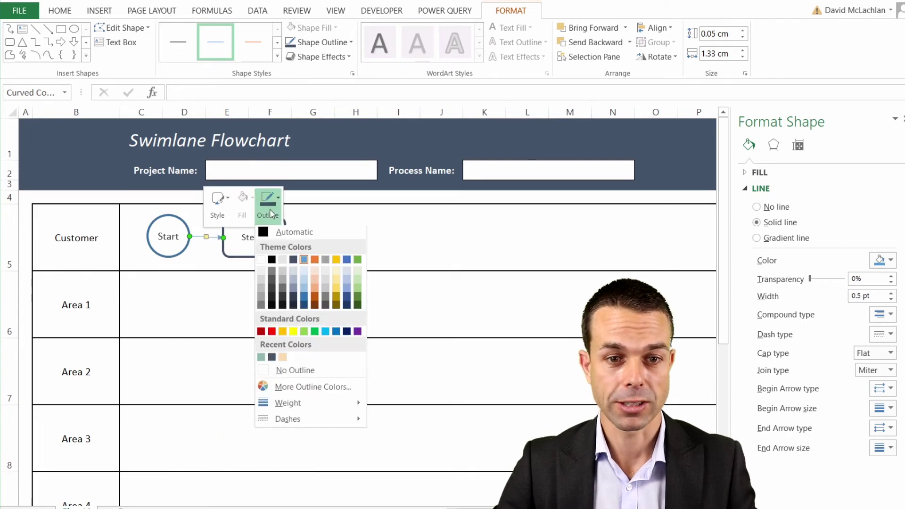
mouse_move(332, 412)
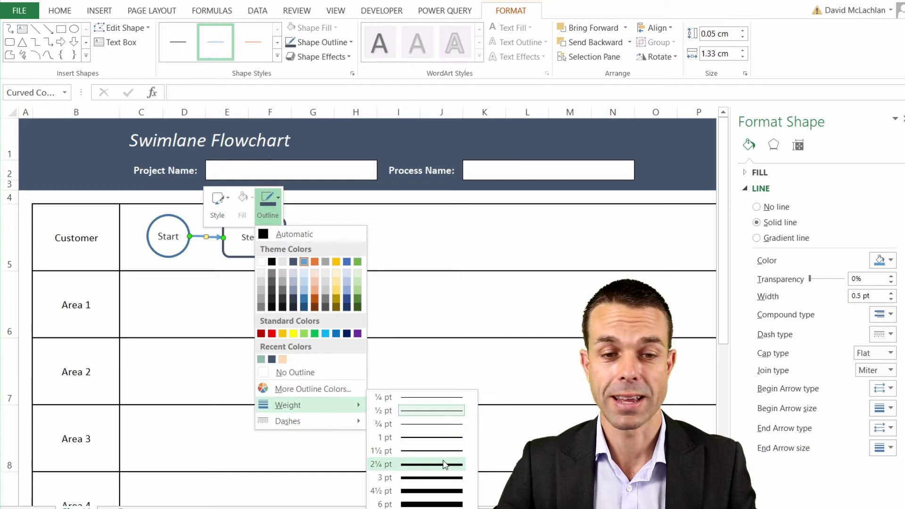
left_click(410, 465)
left_click(260, 208)
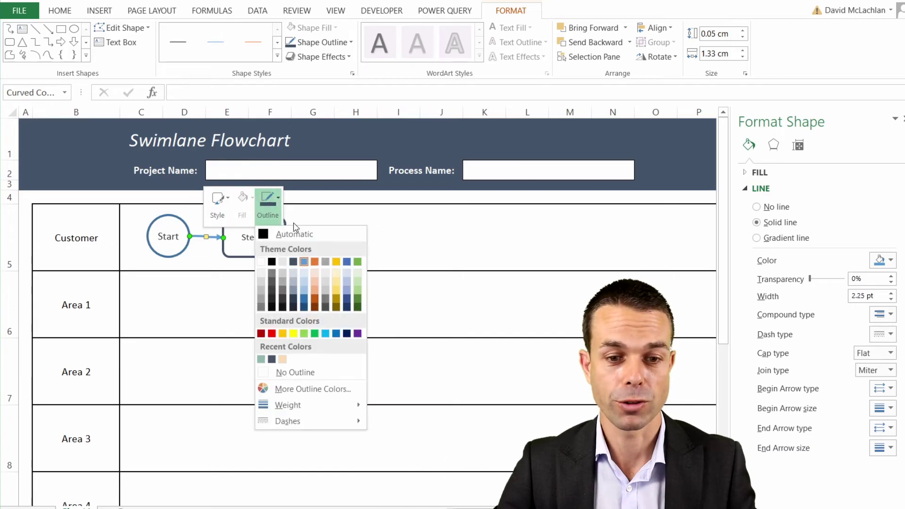
left_click(272, 262)
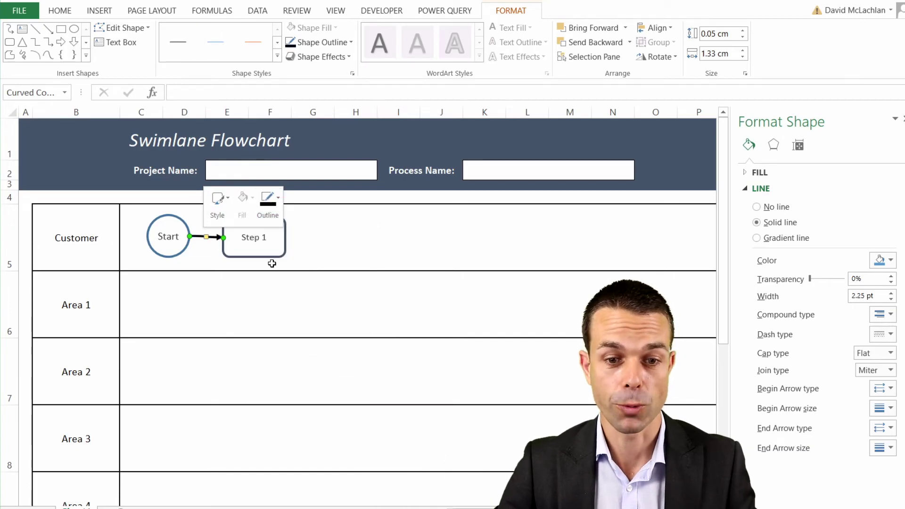
left_click(304, 212)
left_click(265, 222)
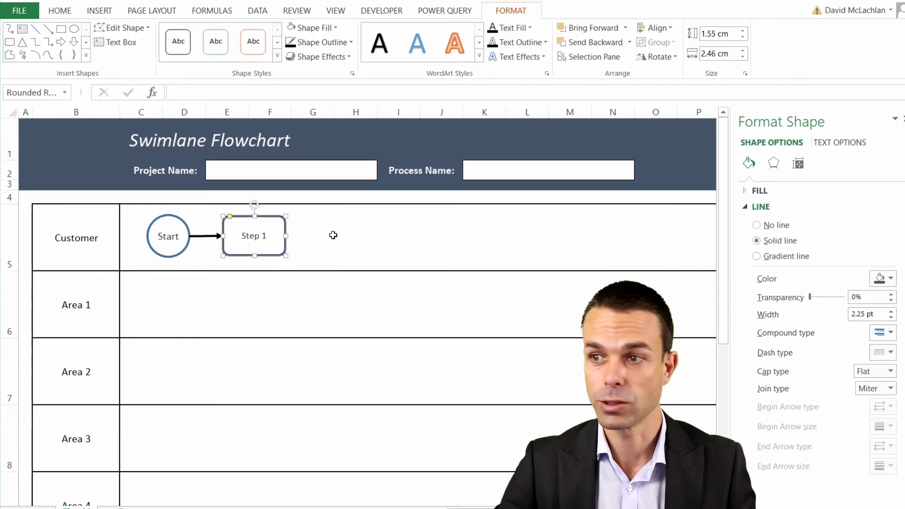
Step: Duplicate the Step 1 rectangle into the Area 1 lane directly below and change its text to "Step 2"
left_click_drag(267, 257, 268, 327)
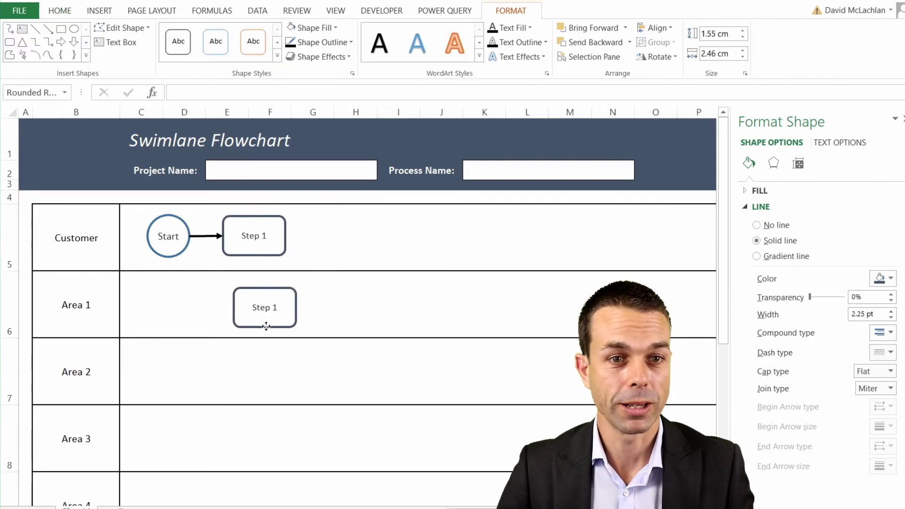
double_click(264, 307)
type("2")
Step: Duplicate the black arrow connector and link the bottom of Step 1 to the top of Step 2
left_click(210, 236)
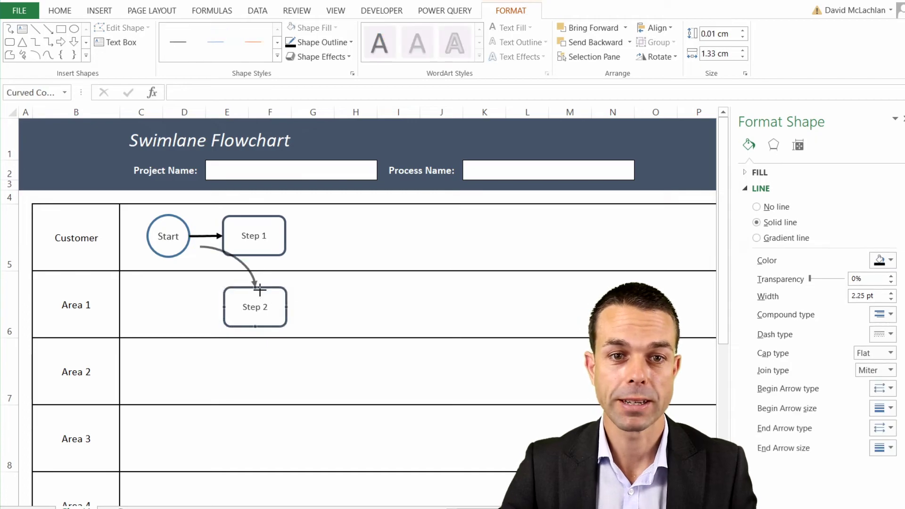
left_click_drag(259, 290, 255, 287)
left_click_drag(200, 247, 254, 256)
Step: Insert a flowchart Decision diamond about 2.05 cm high and 2.39 cm wide beside Step 2 in the Area 1 lane
left_click(342, 306)
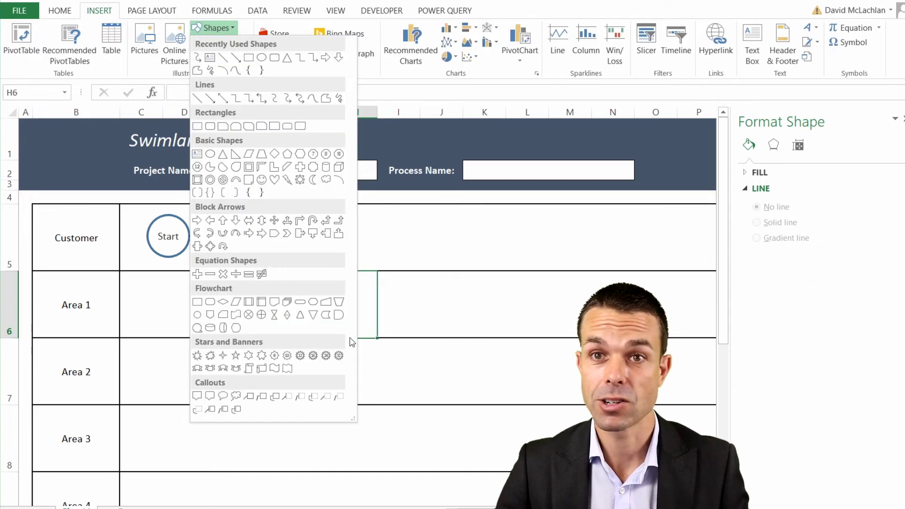
left_click(224, 303)
left_click_drag(308, 278, 369, 331)
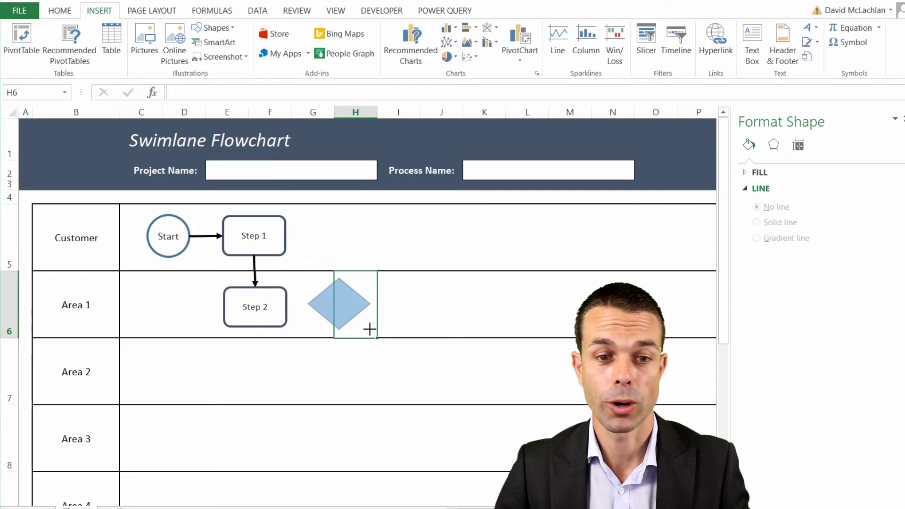
Step: Give the diamond a white fill and a dark orange outline with a weight of 2¼ pt
right_click(358, 296)
left_click(422, 262)
left_click(469, 354)
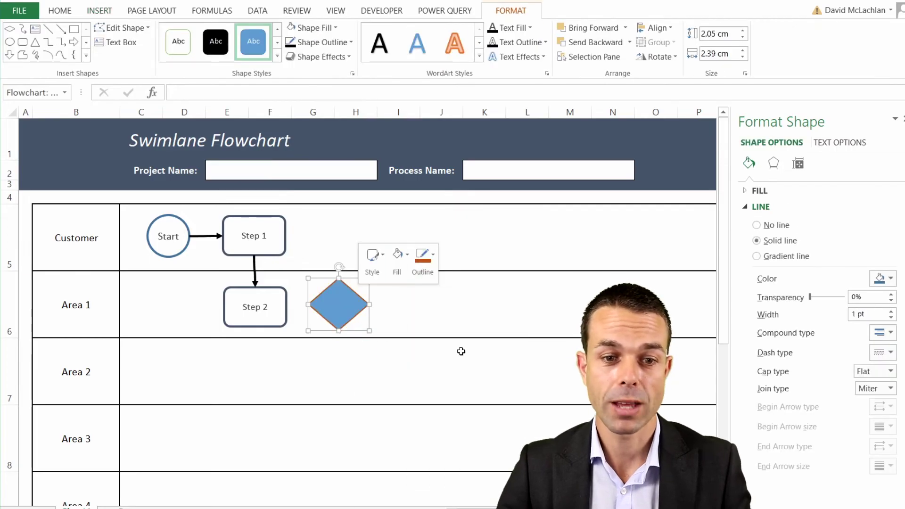
left_click(398, 263)
left_click(389, 319)
left_click(403, 274)
left_click(423, 269)
mouse_move(443, 462)
left_click(535, 406)
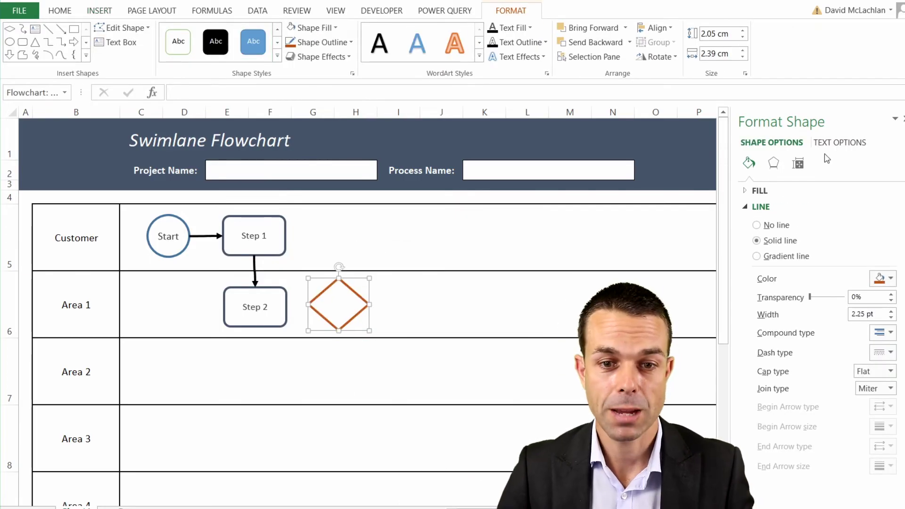
Step: Set all four text margins of the diamond to 0 cm
left_click(834, 143)
left_click(797, 163)
left_click(890, 296)
left_click(891, 295)
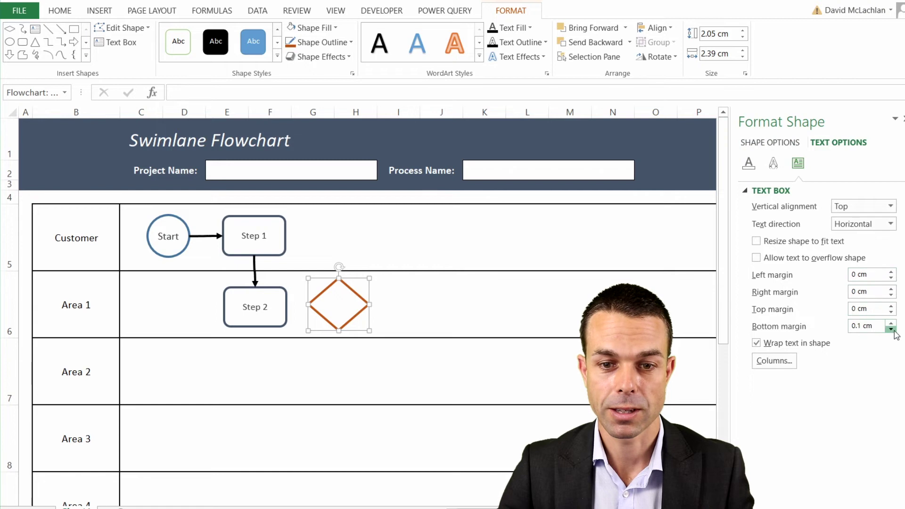
Step: Add the text "Decision" inside the diamond at font size 9, centred vertically and horizontally
left_click(363, 289)
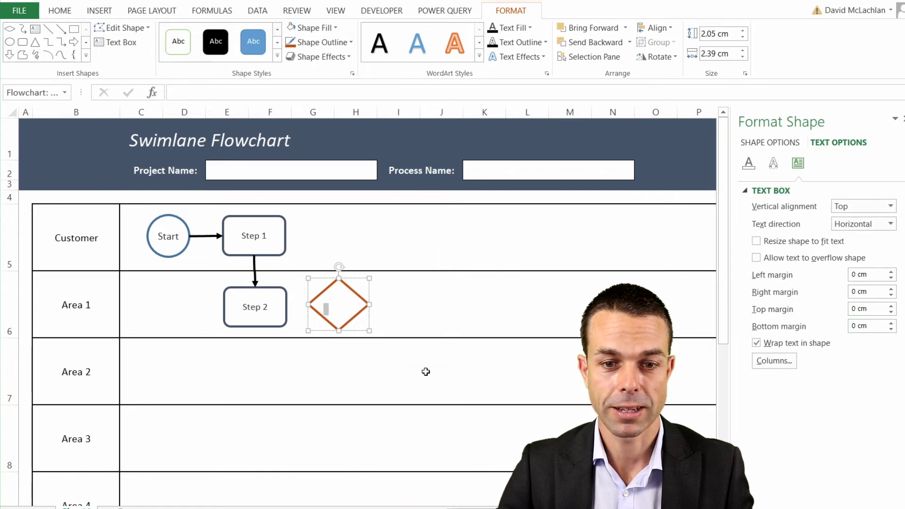
type("Decision")
key("ctrl+a")
left_click(60, 10)
left_click(249, 34)
left_click(249, 54)
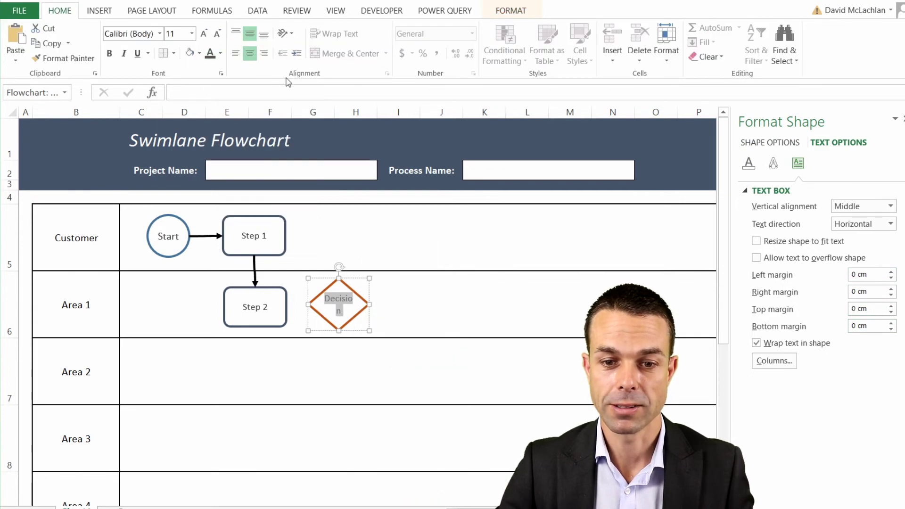
left_click(218, 33)
left_click(217, 34)
Step: Enlarge the Decision diamond slightly and increase its text by one font size
left_click(357, 295)
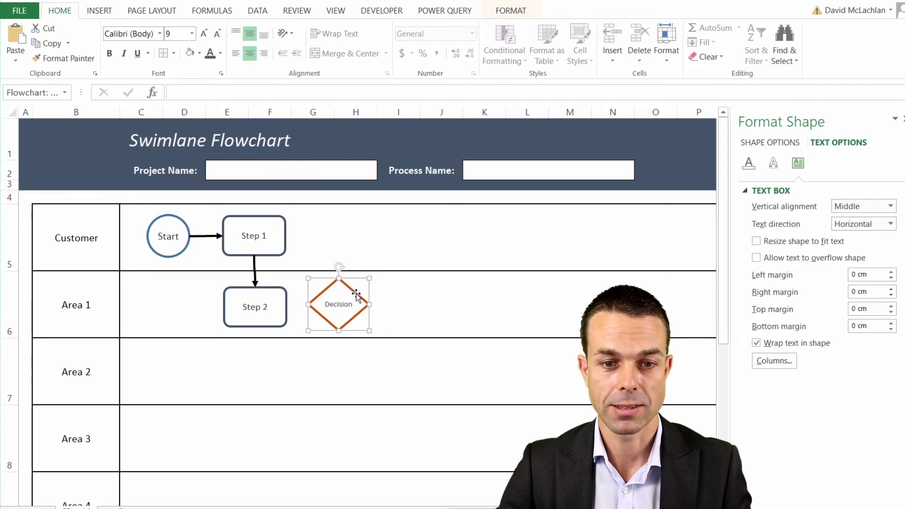
mouse_move(369, 279)
left_mouse_down()
mouse_move(376, 272)
mouse_move(362, 289)
left_mouse_up()
left_click(204, 33)
Step: Duplicate the black arrow connector and link the right side of Step 2 to the Decision diamond's left corner
left_click(252, 265)
key("ctrl+d")
left_click_drag(265, 294, 310, 307)
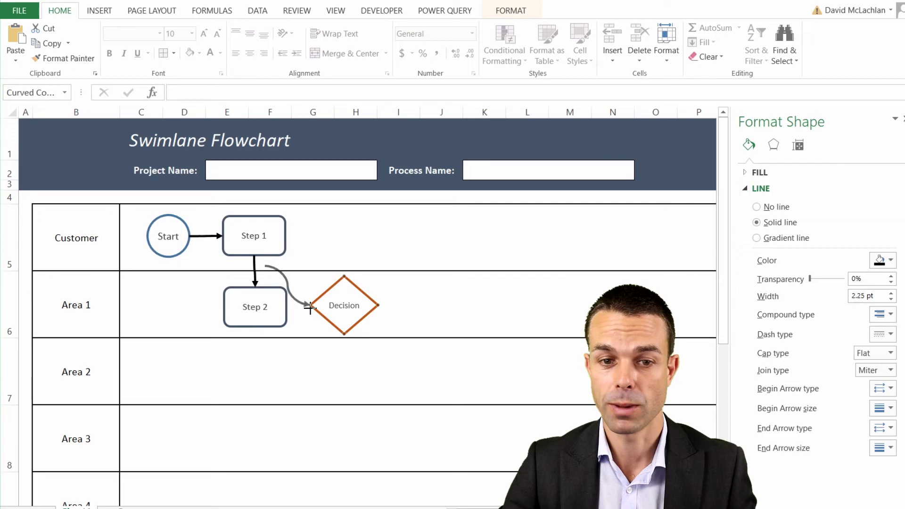
left_click_drag(265, 265, 287, 306)
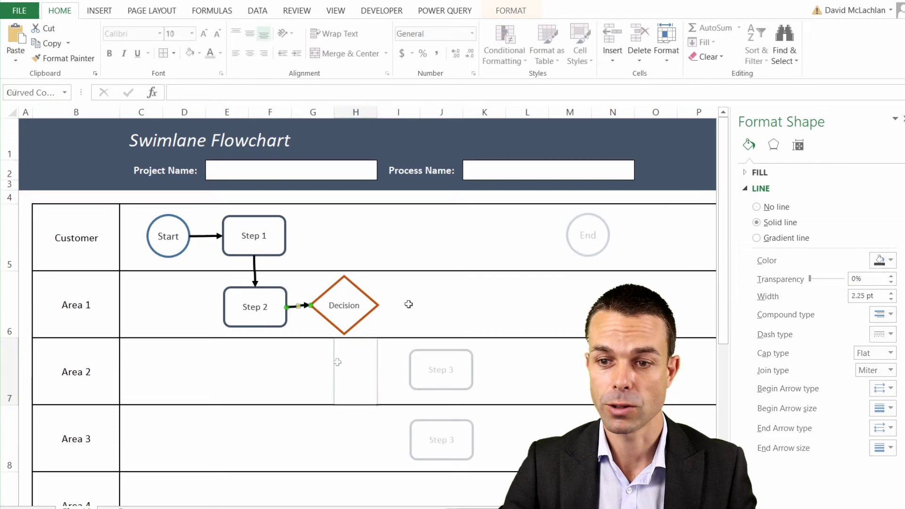
Step: Connect the Decision diamond's bottom corner to the left side of the Area 2 Step 3 rectangle with an elbow arrow connector
left_click(338, 362)
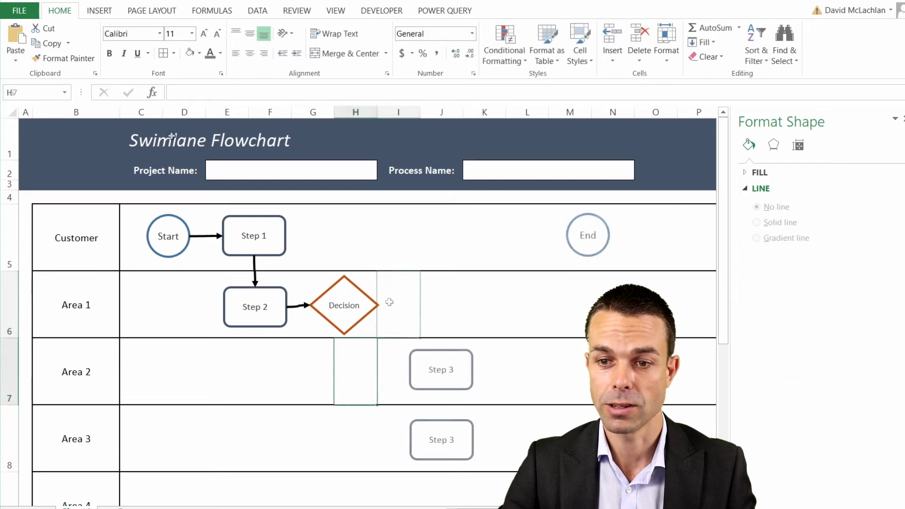
left_click(99, 10)
left_click(215, 28)
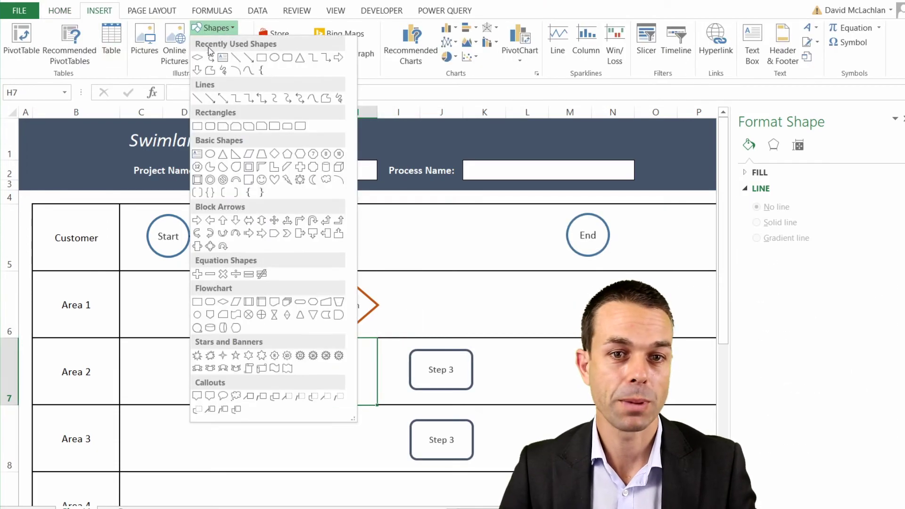
left_click(325, 58)
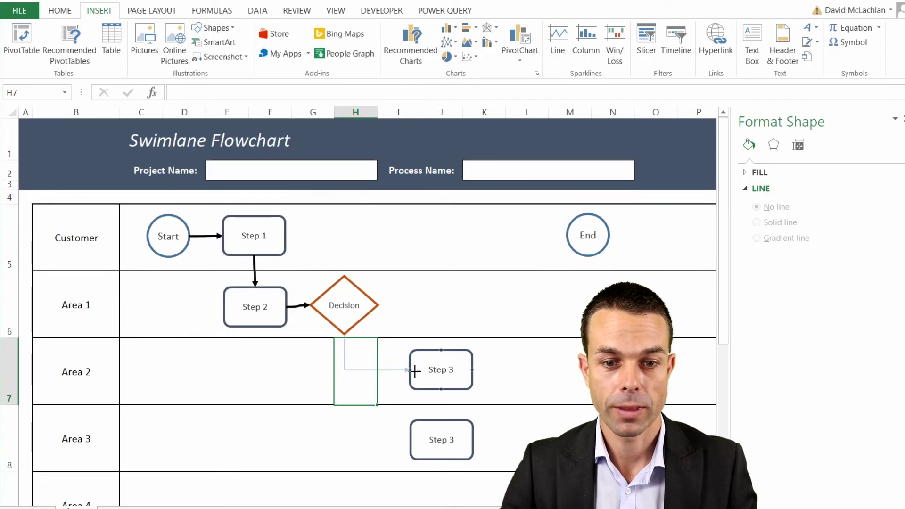
left_click_drag(408, 368, 410, 370)
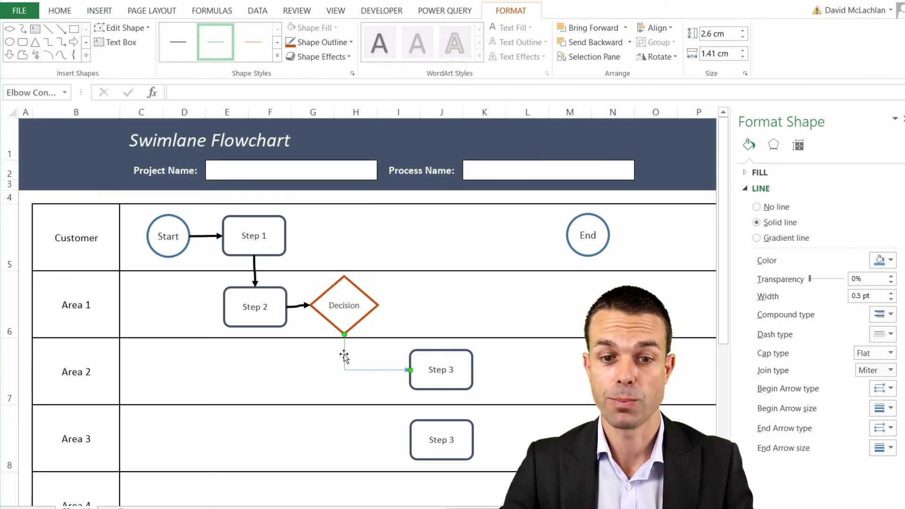
Step: Give the elbow connector a black outline with a weight of 2¼ pt
right_click(343, 354)
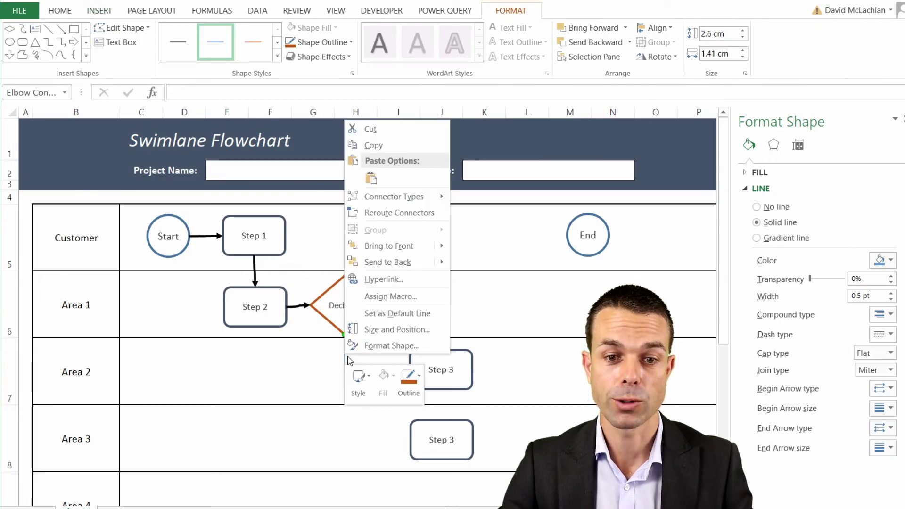
left_click(405, 391)
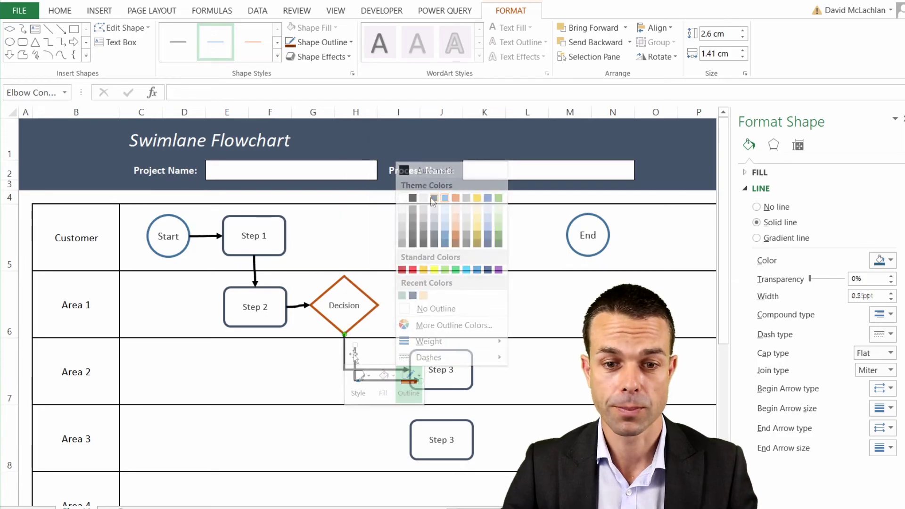
left_click(412, 198)
Step: Attach the duplicate elbow connector from the Decision diamond's bottom corner to the left side of the Area 3 Step 3 rectangle
left_click_drag(355, 345, 344, 334)
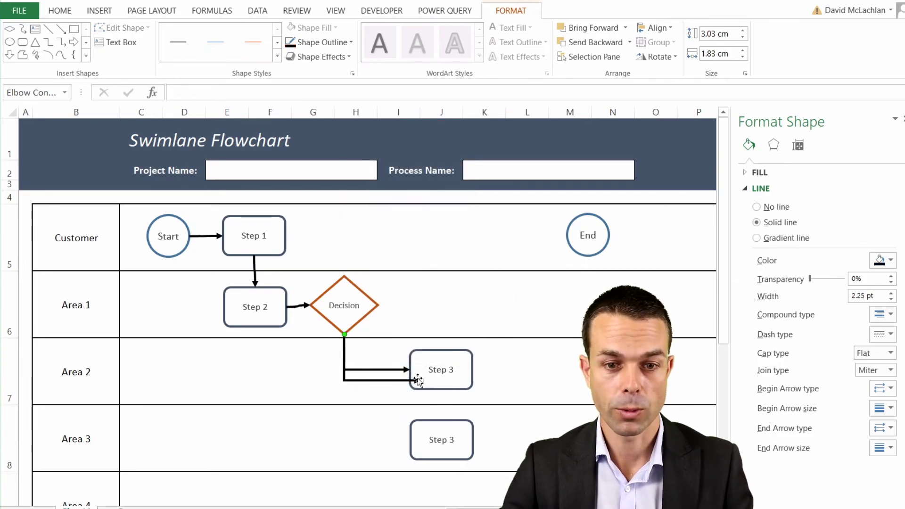
left_click_drag(418, 379, 410, 440)
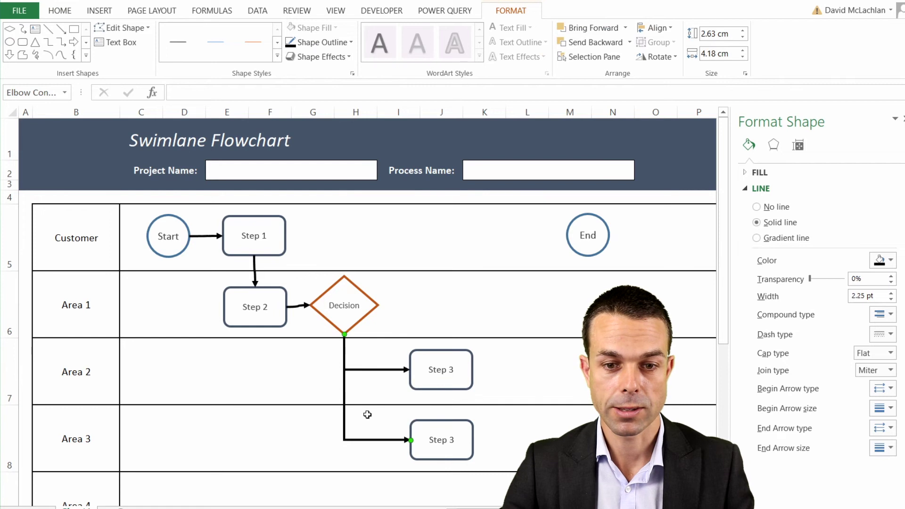
left_click(370, 394)
Step: Draw a rectangle about 1 cm high and 1.4 cm wide over the connector leading to the Area 2 Step 3
left_click(278, 367)
left_click(177, 345)
left_click(97, 11)
left_click(214, 28)
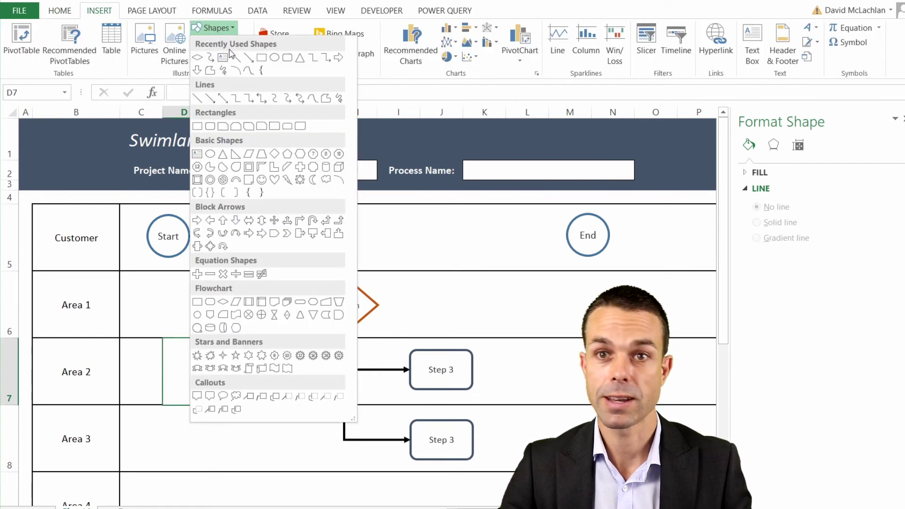
left_click(244, 94)
left_click_drag(360, 353, 396, 378)
Step: Give the small rectangle a white fill and a black outline with a weight of 1½ pt
right_click(376, 366)
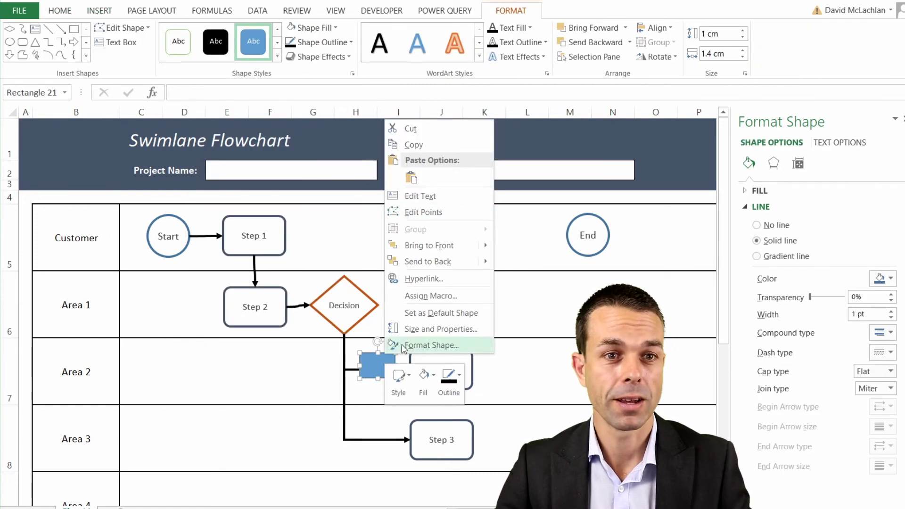
left_click(423, 377)
left_click(418, 182)
left_click(447, 386)
left_click(452, 197)
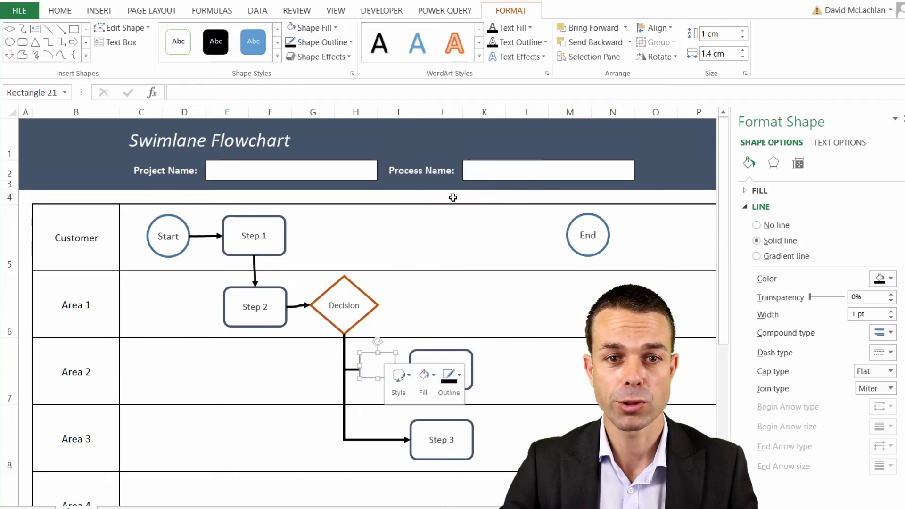
left_click(447, 385)
mouse_move(476, 345)
left_click(566, 380)
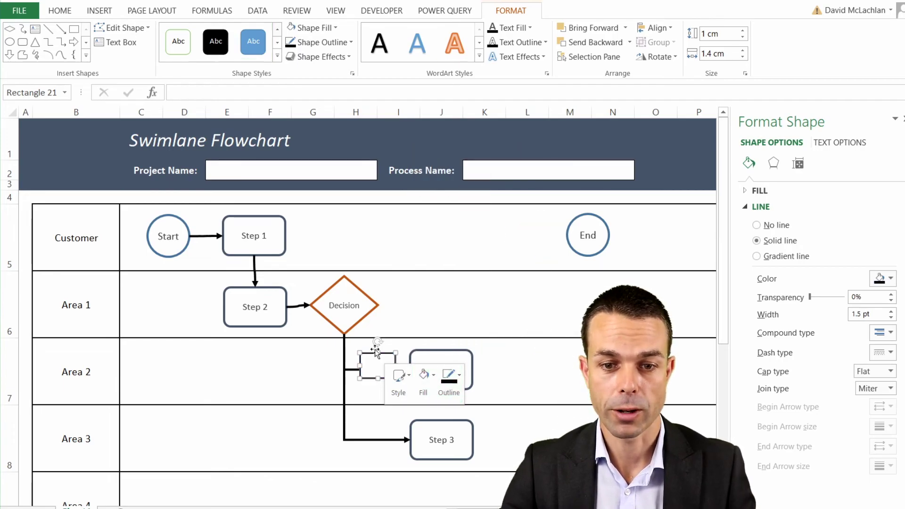
Step: Set the small rectangle's four text margins to 0 cm and add the centred text "No" at font size 12
left_click(838, 142)
left_click(797, 163)
left_click(891, 278)
left_click(890, 295)
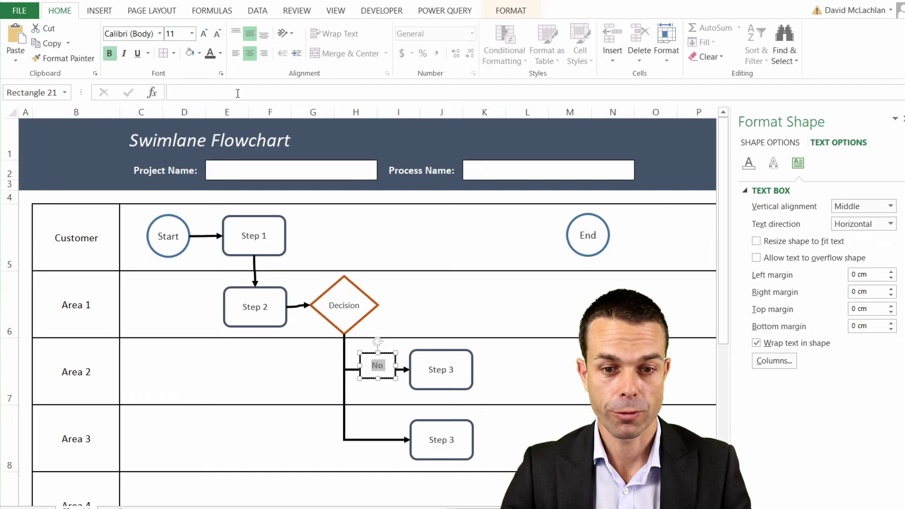
key("Escape")
key("Escape")
Step: Duplicate the "No" label onto the connector leading to the Area 3 Step 3 and change its text to "Yes"
left_click(370, 364)
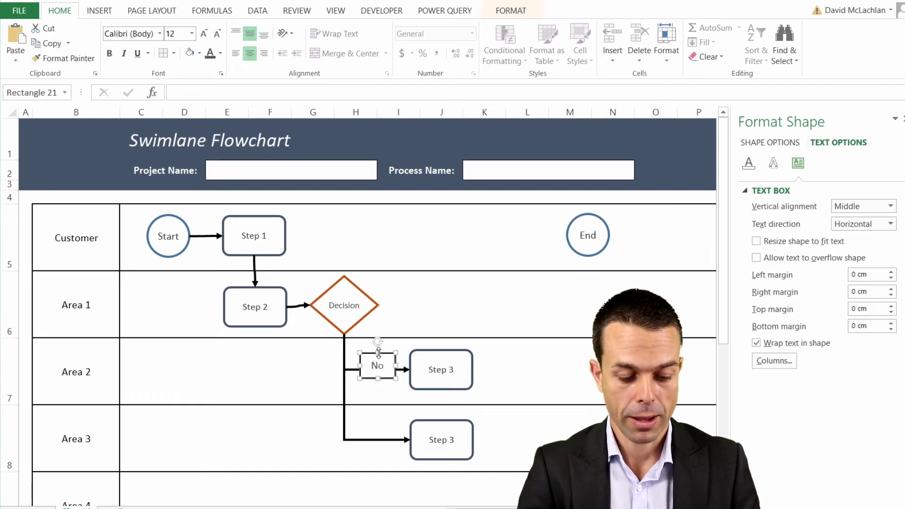
left_click_drag(370, 364, 381, 447)
double_click(377, 438)
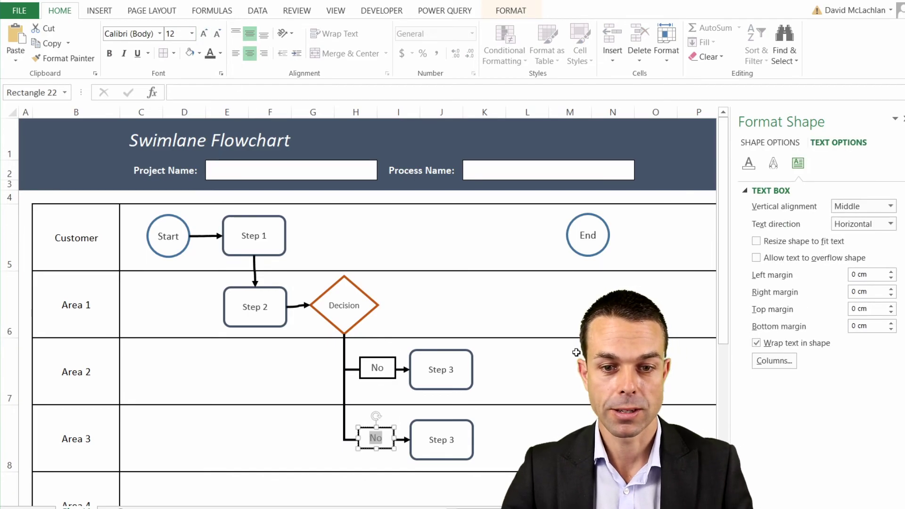
left_click(227, 438)
Step: Draw a flowchart magnetic disk (cylinder) about 1.7 cm high and 1.9 cm wide in the Area 1 lane, below End
left_click(99, 10)
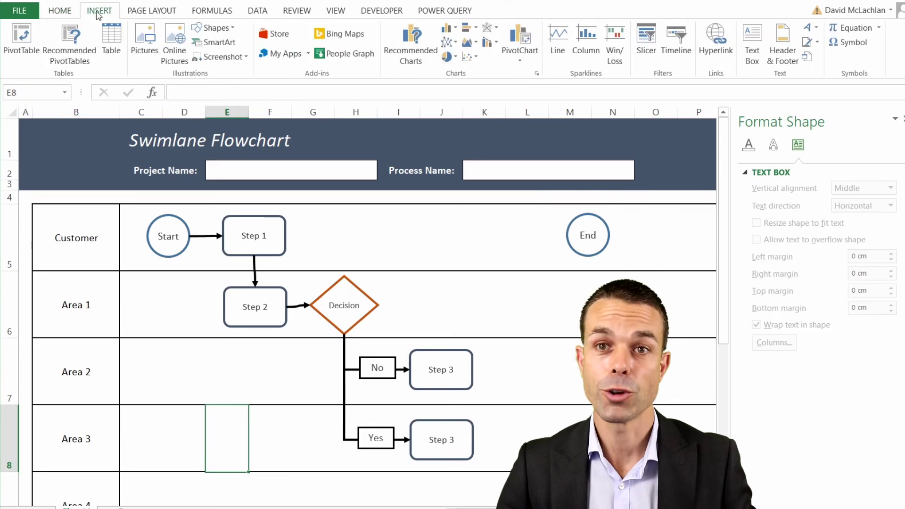
left_click(214, 28)
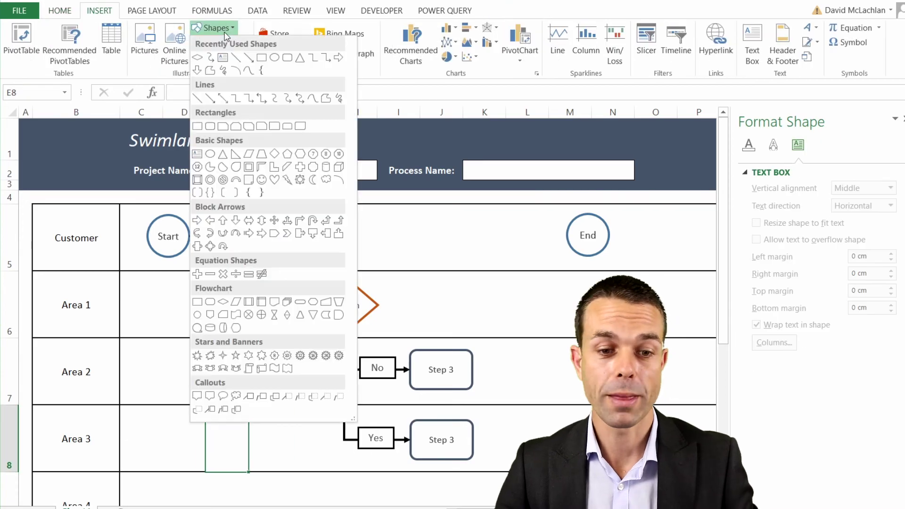
left_click(210, 327)
left_click_drag(495, 282, 543, 326)
Step: Give the cylinder a white fill and a thicker black outline
right_click(537, 308)
left_click(585, 258)
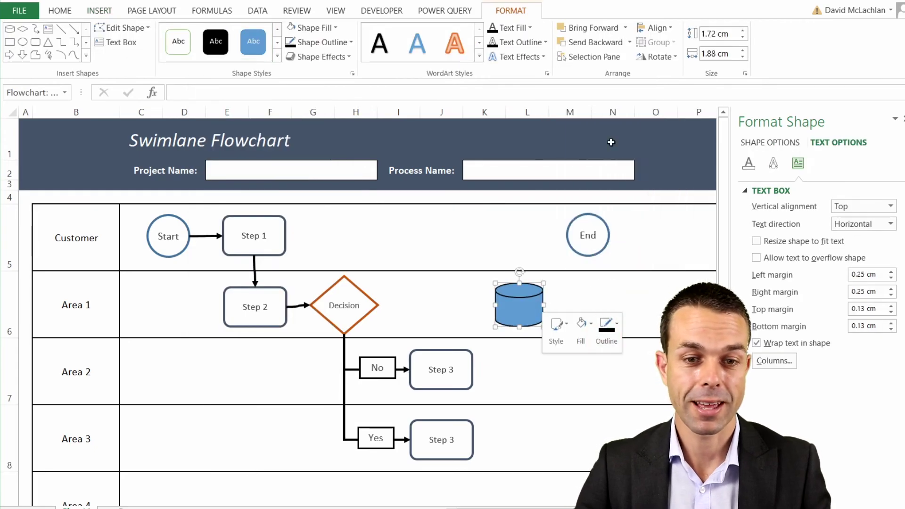
left_click(605, 328)
mouse_move(629, 288)
left_click(794, 334)
Step: Set the cylinder's four text margins to 0 cm and add the text "System", centred horizontally and vertically
left_click(890, 278)
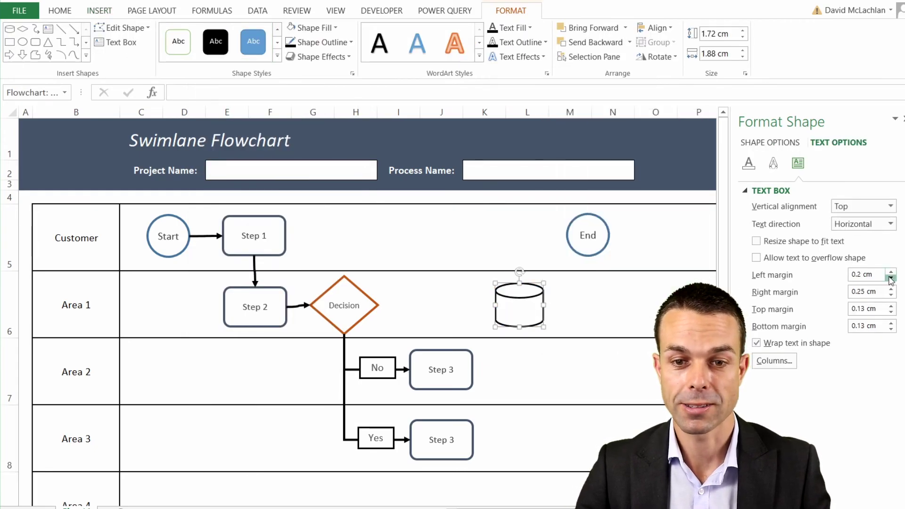
double_click(889, 278)
triple_click(890, 295)
double_click(890, 312)
left_click(890, 329)
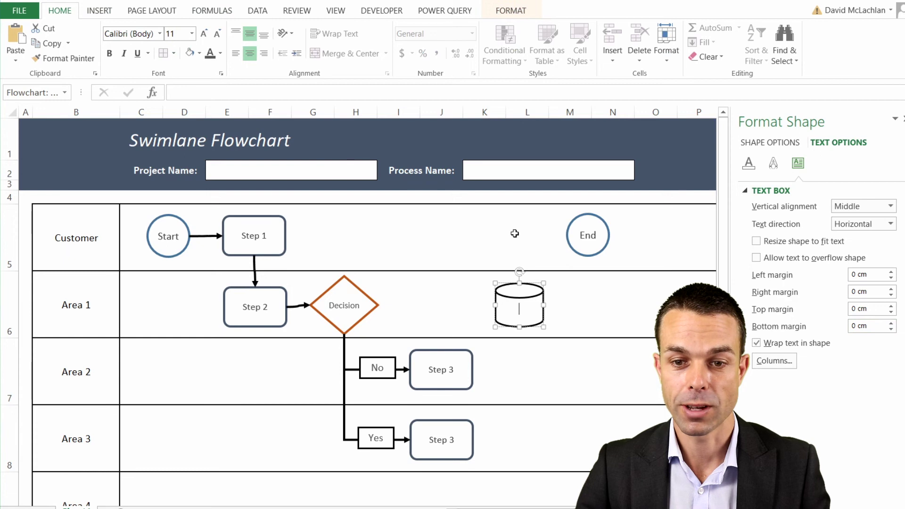
key("ctrl+a")
left_click(488, 321)
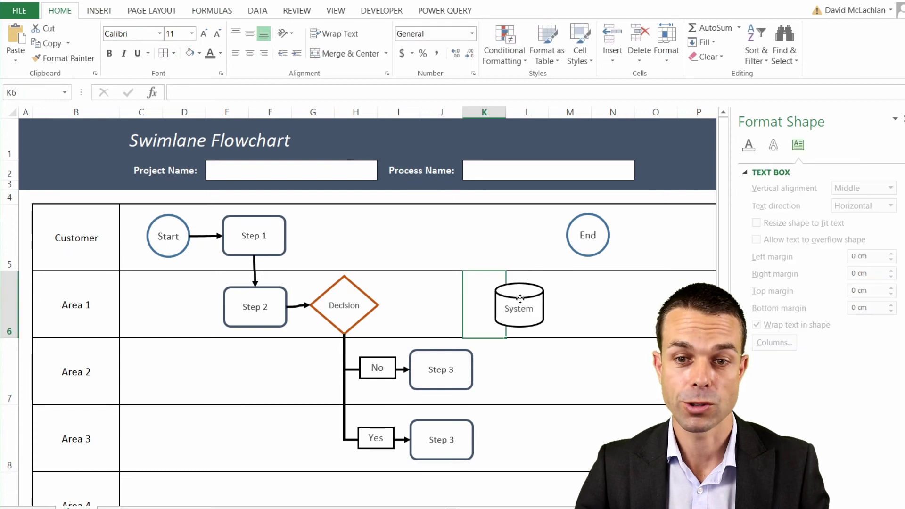
Step: Move the System cylinder into the Area 2 lane beside Step 3 and connect Step 3 to it with a duplicated arrow
left_click_drag(520, 299, 517, 362)
left_click(405, 369)
left_click(300, 307)
key("ctrl+d")
left_click(317, 312)
left_click(302, 318)
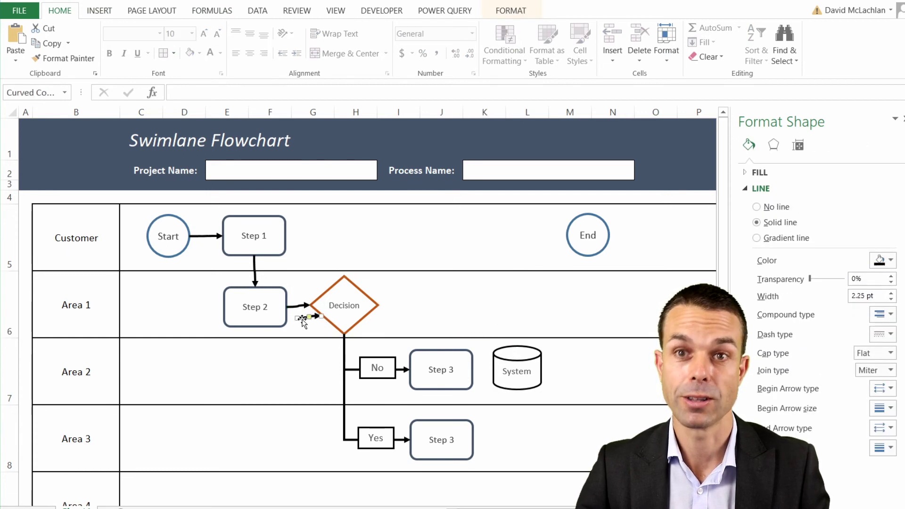
double_click(302, 318)
left_click_drag(321, 315, 446, 363)
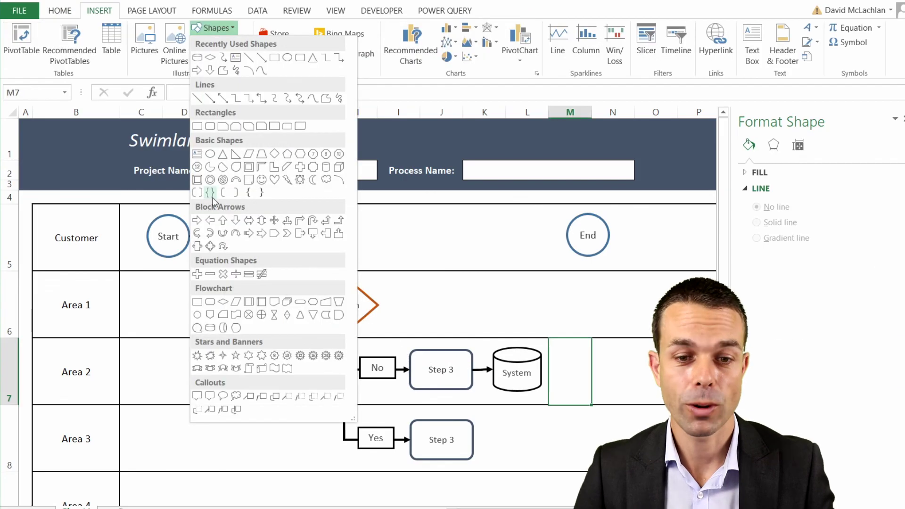
Step: Draw a flowchart document shape about 1.3 cm high and 1.7 cm wide beside the Area 3 Step 3, with white fill and 2.25 pt black outline
left_click(274, 301)
left_click_drag(495, 418, 538, 452)
right_click(524, 429)
left_click(589, 445)
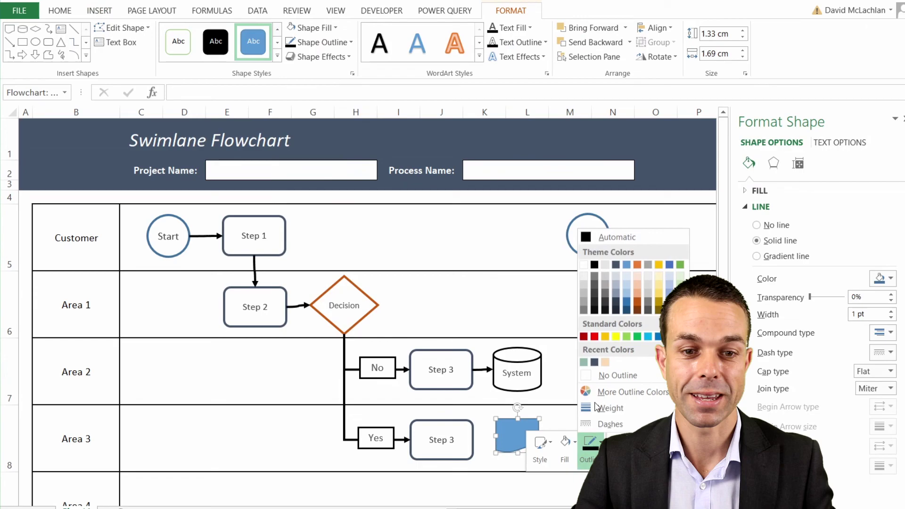
left_click(592, 264)
left_click(565, 446)
left_click(599, 297)
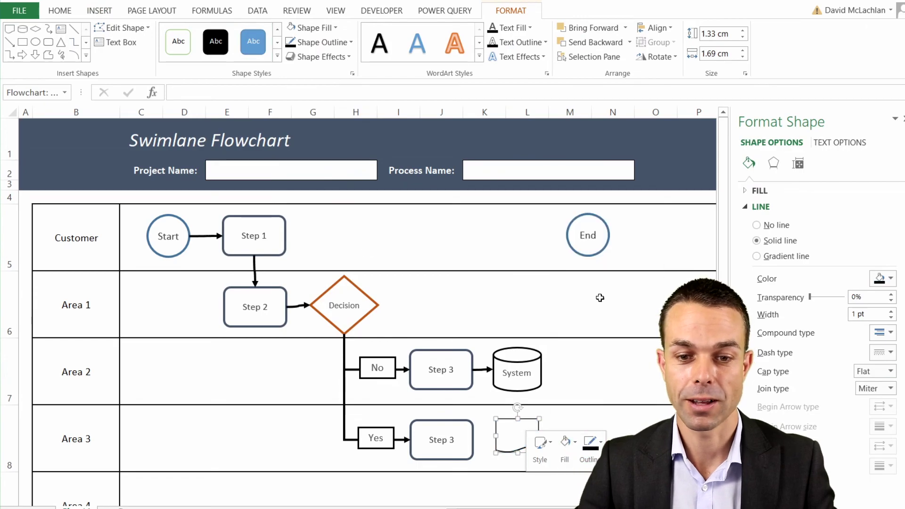
left_click(598, 446)
mouse_move(638, 416)
left_click(764, 410)
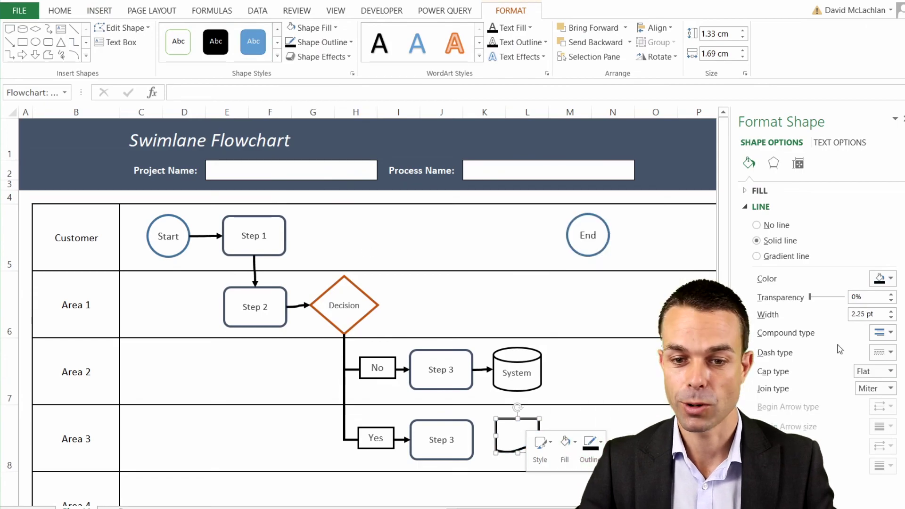
Step: Set the document shape's text margins to 0 cm and add the centred text "Document"
left_click(839, 142)
left_click(798, 163)
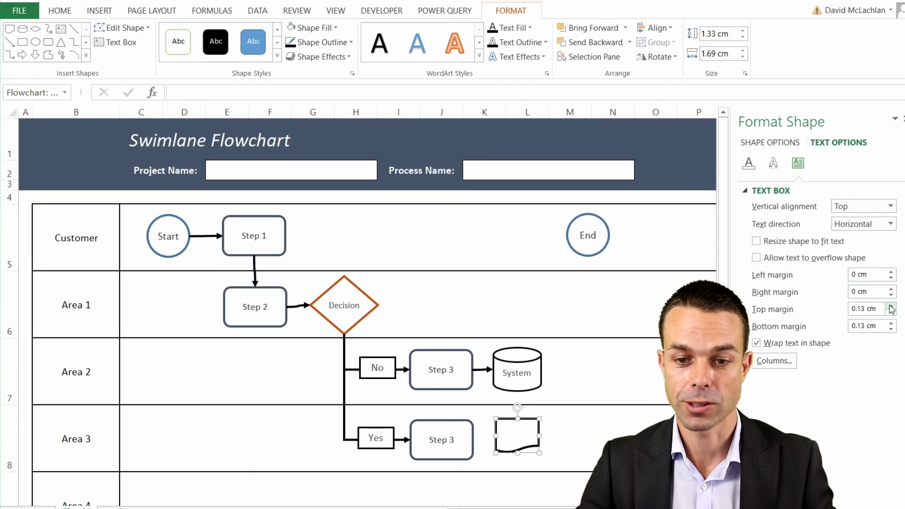
right_click(507, 420)
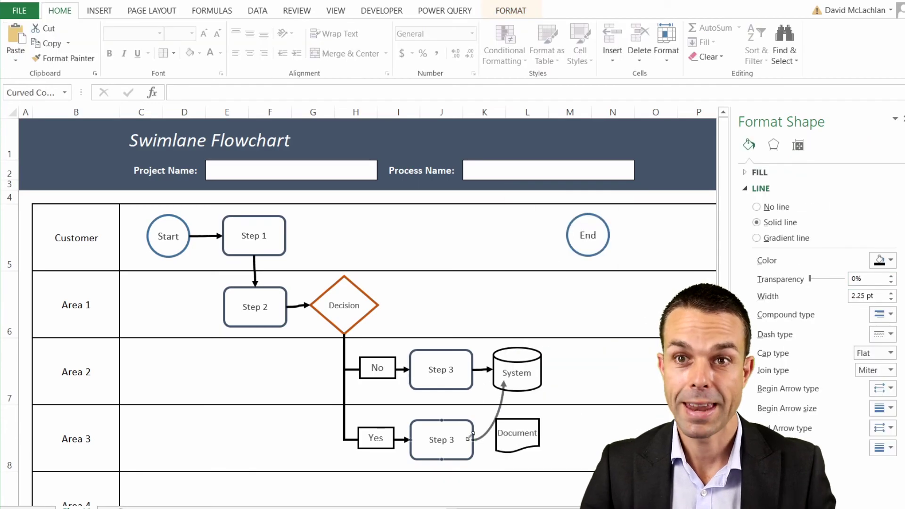
Step: Duplicate the decision's elbow connector to link both the Document and System shapes to End, aligning the vertical segments
left_click(341, 358)
key("ctrl+d")
left_click_drag(419, 449, 567, 235)
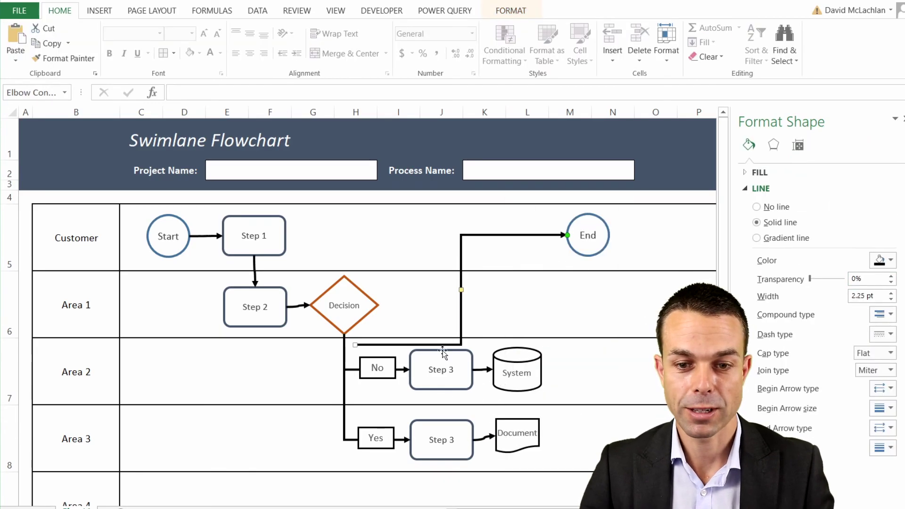
left_click_drag(353, 343, 542, 369)
key("ctrl+d")
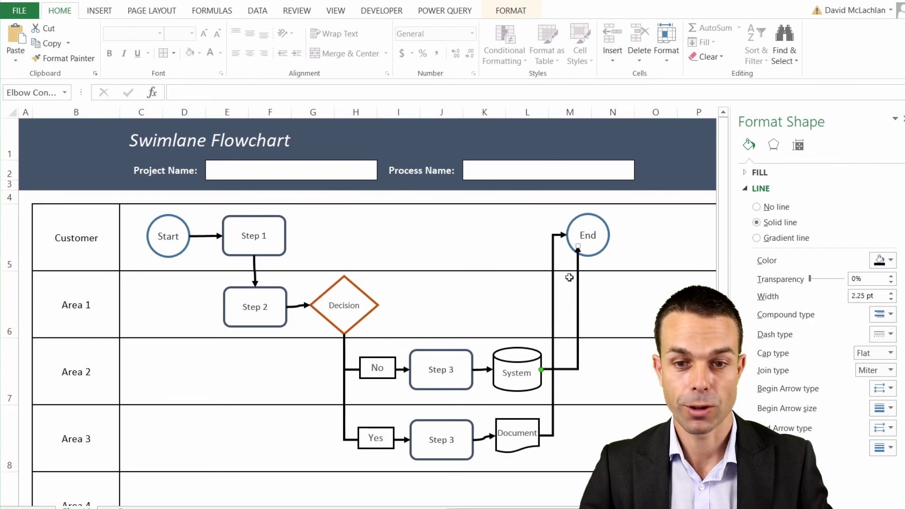
left_click_drag(577, 246, 566, 235)
left_click_drag(554, 302, 553, 303)
left_click(511, 236)
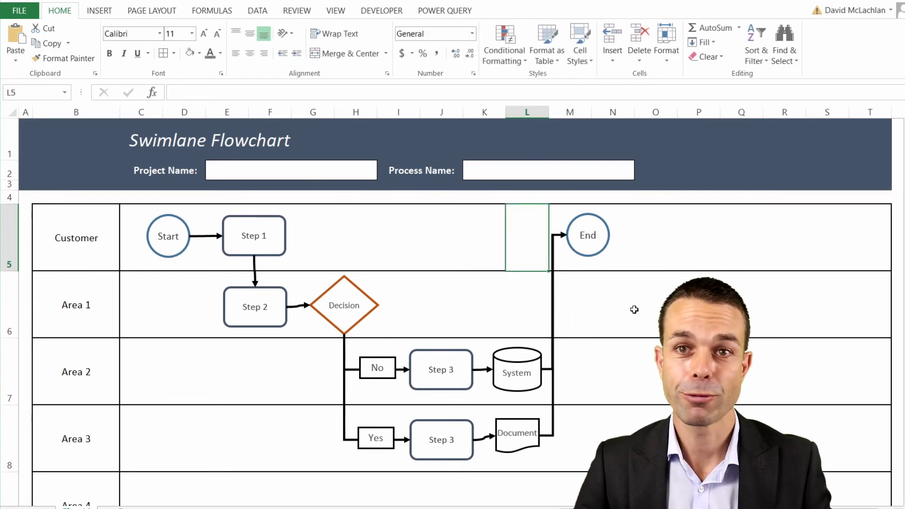
Step: Collapse the ribbon and insert an empty lane row between the Customer and Area 1 lanes
left_click(874, 196)
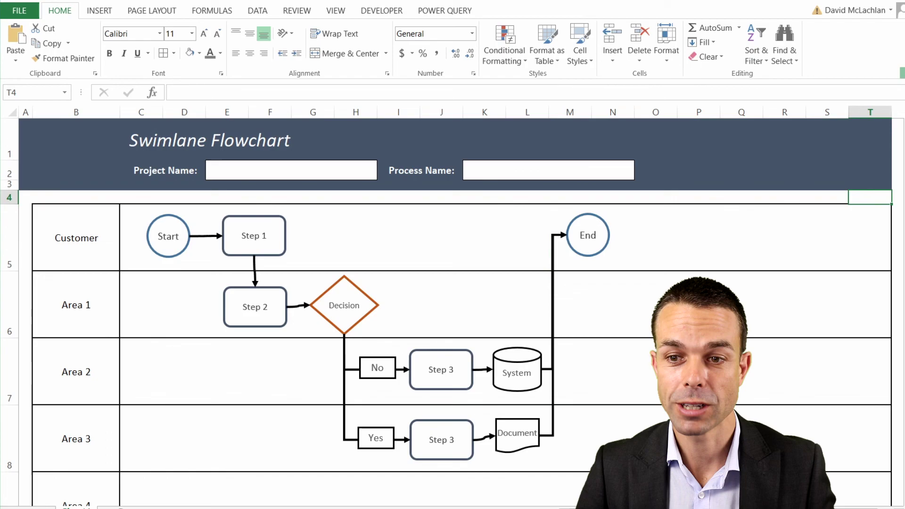
key("ctrl+F1")
left_click(8, 257)
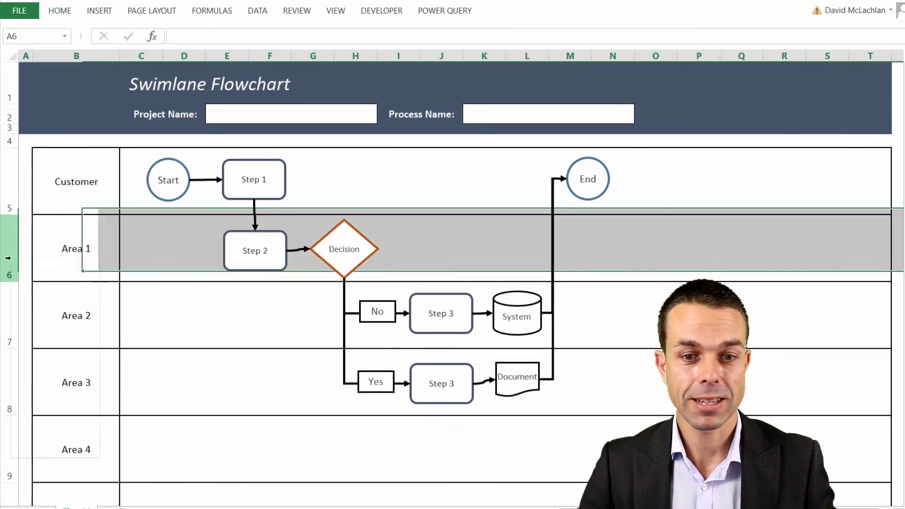
right_click(8, 258)
left_click(43, 349)
left_click(142, 248)
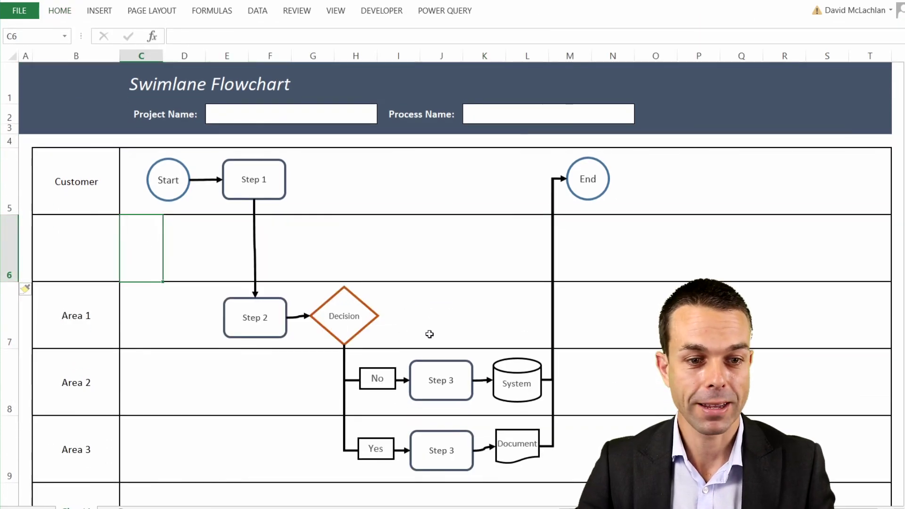
left_click(668, 248)
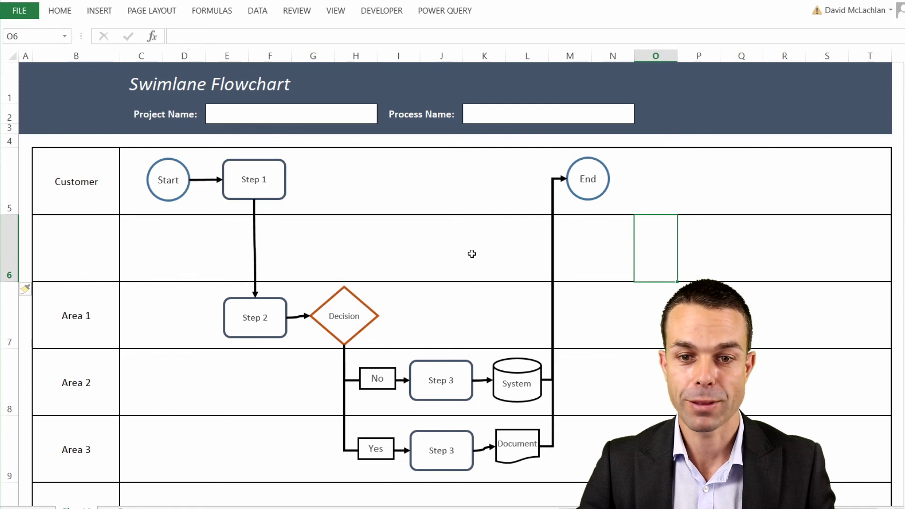
left_click(832, 163)
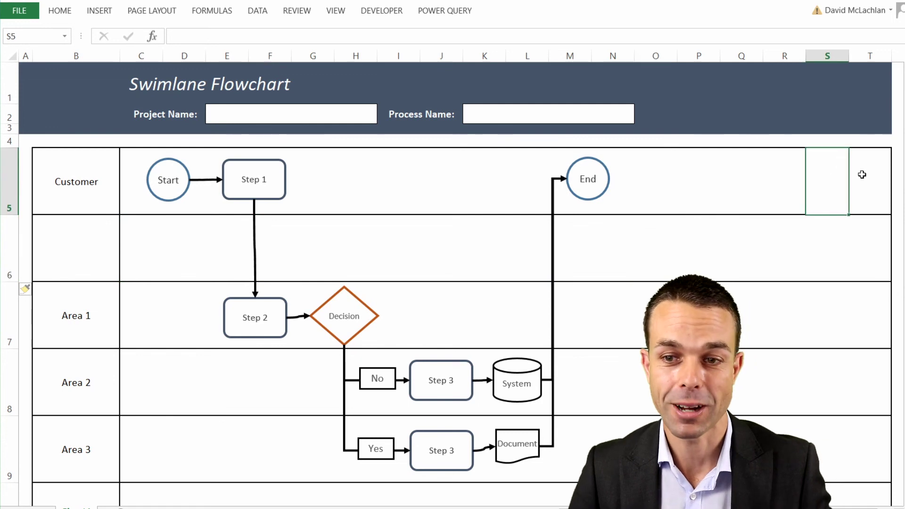